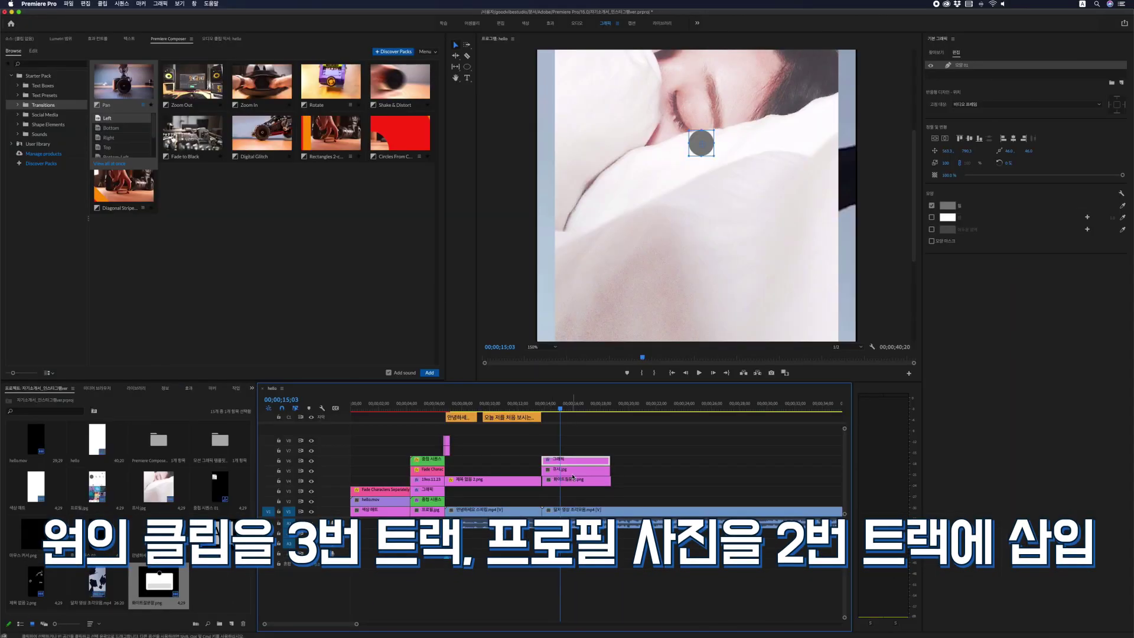
Scale the 프사.jpg profile photo down to about the size of the gray circle and place it behind the circle
click(573, 475)
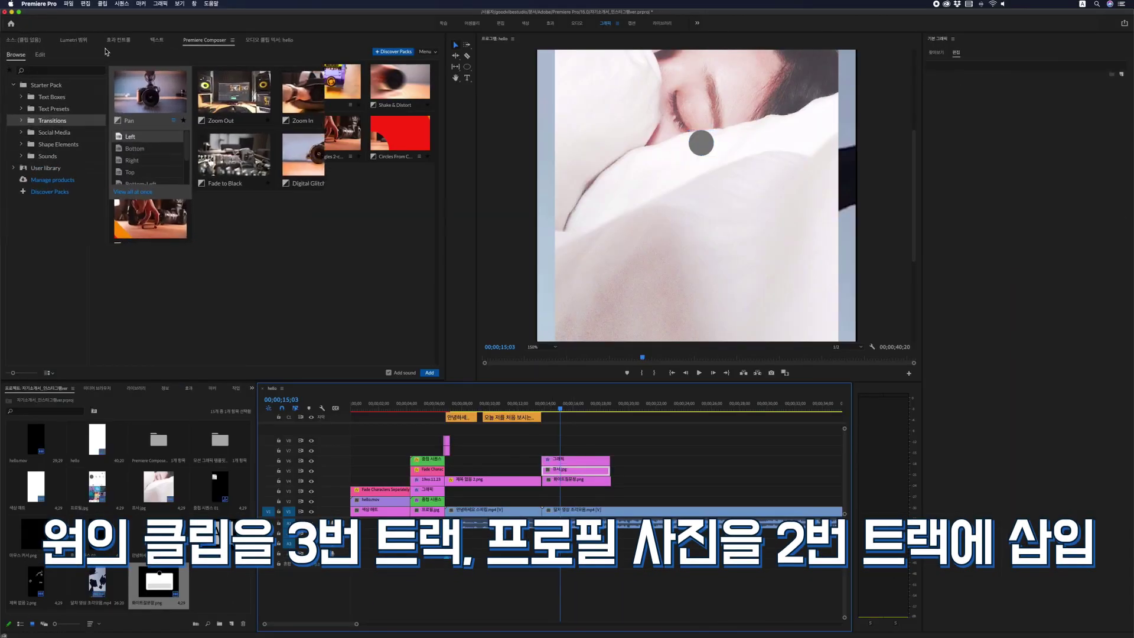
click(98, 38)
click(36, 73)
drag(843, 52, 697, 179)
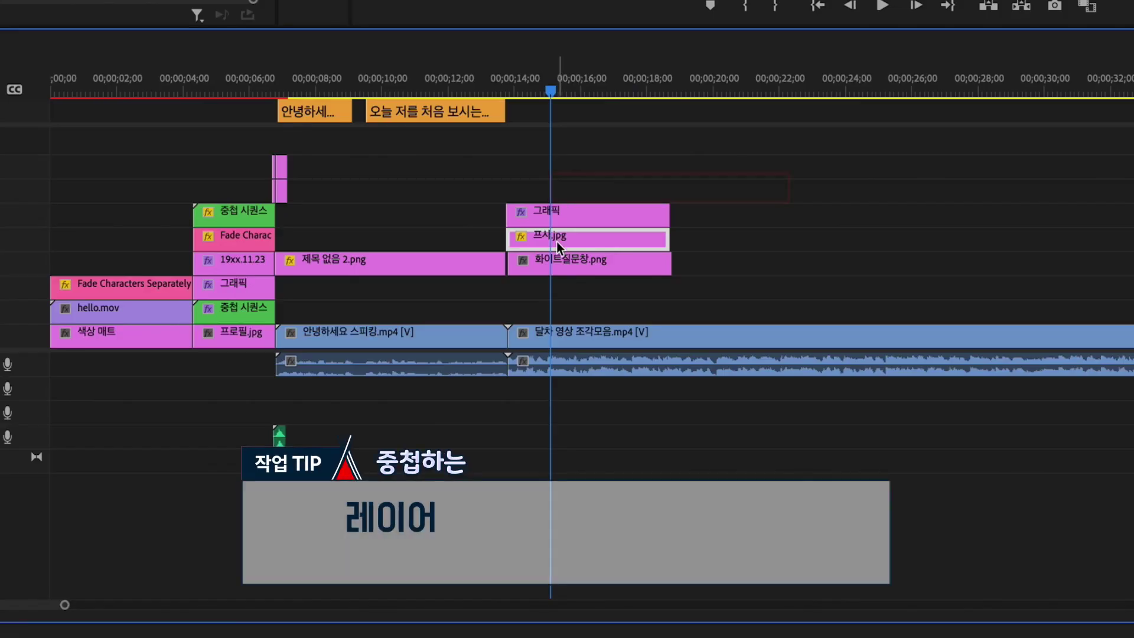
Nest the 프사.jpg profile photo clip and set its Track Matte Key matte to 비디오 6 (Video 6)
right_click(563, 473)
click(594, 187)
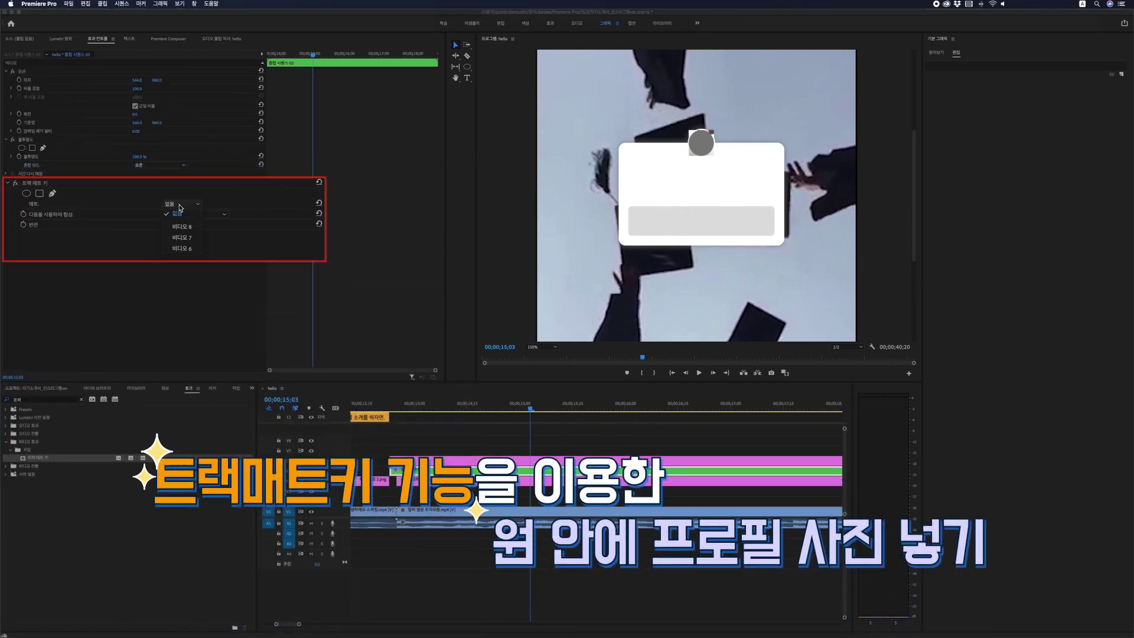
click(265, 215)
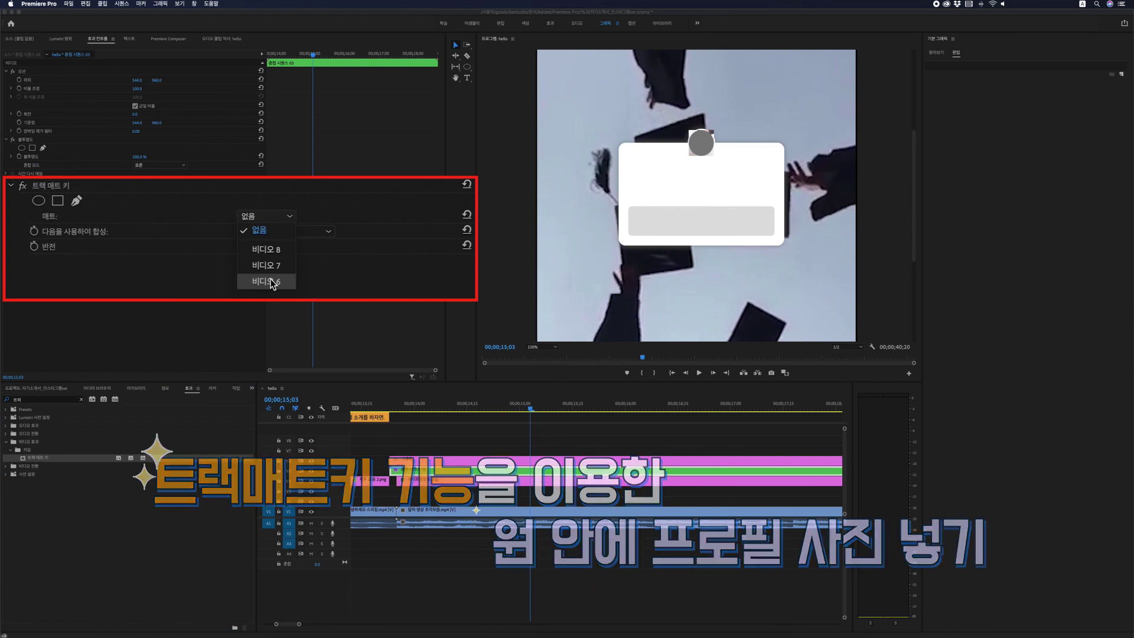
click(271, 282)
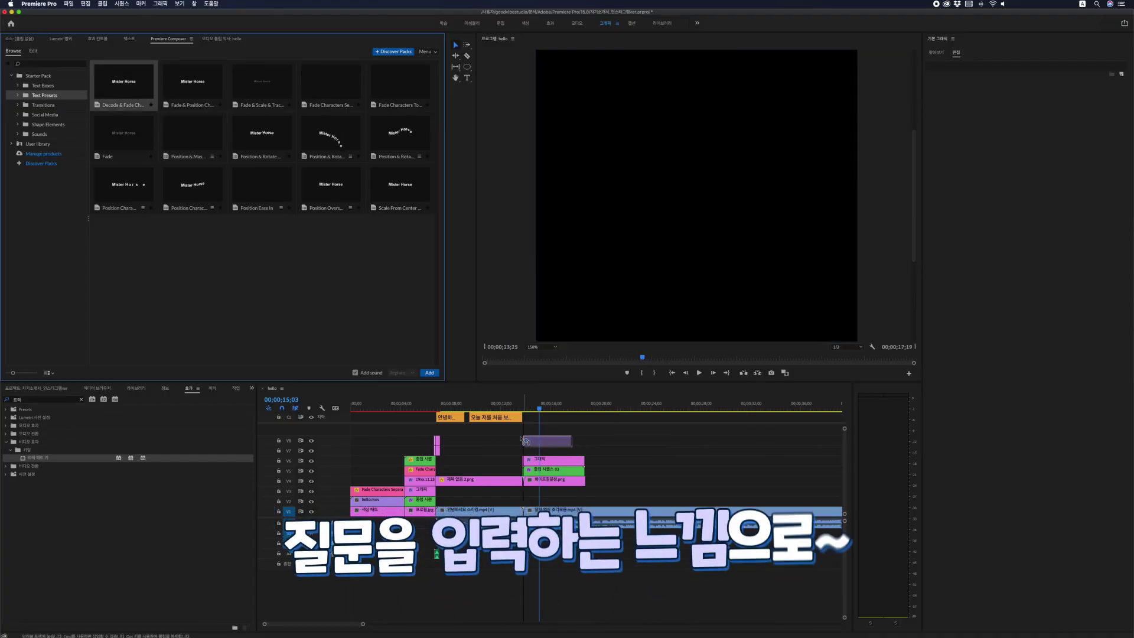
Add the Decode & Fade Characters Separately text preset above the question-box clips and color its text black
drag(124, 82, 542, 452)
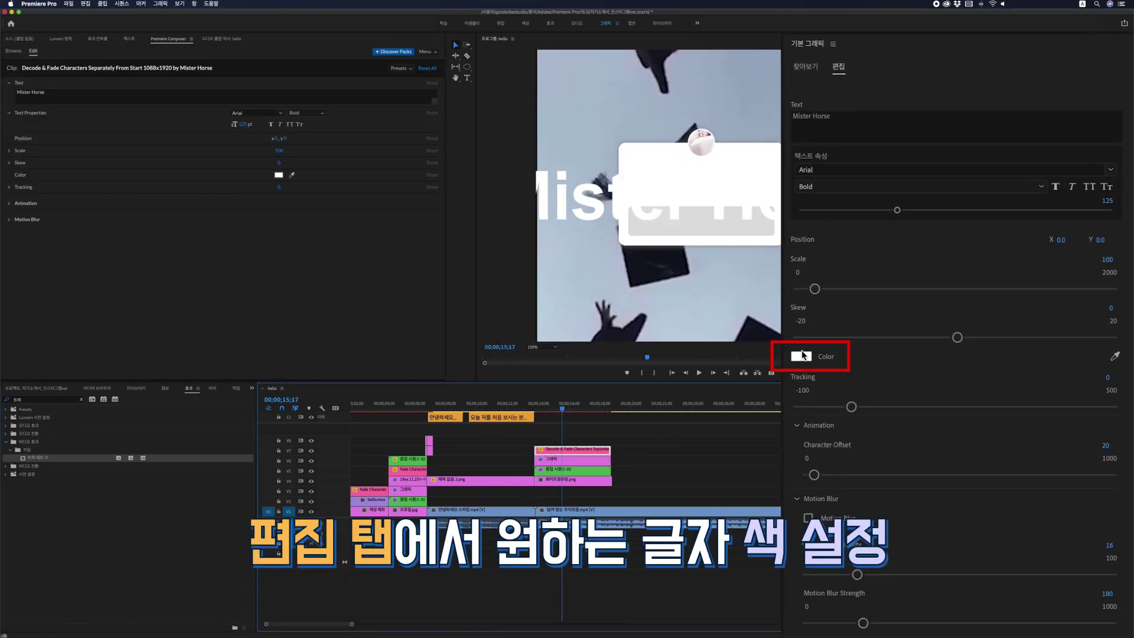
click(797, 358)
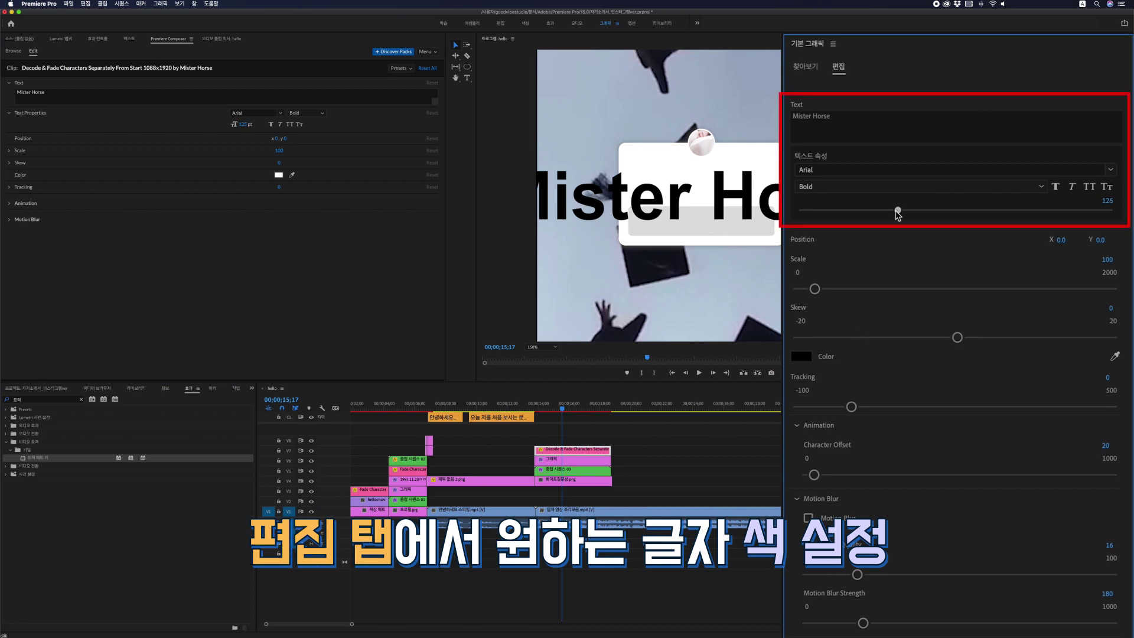
Reduce the preset text's size to 23 and set its font to Apple SD 산돌고딕 Neo
drag(897, 209, 820, 211)
click(827, 169)
text(app)
click(892, 421)
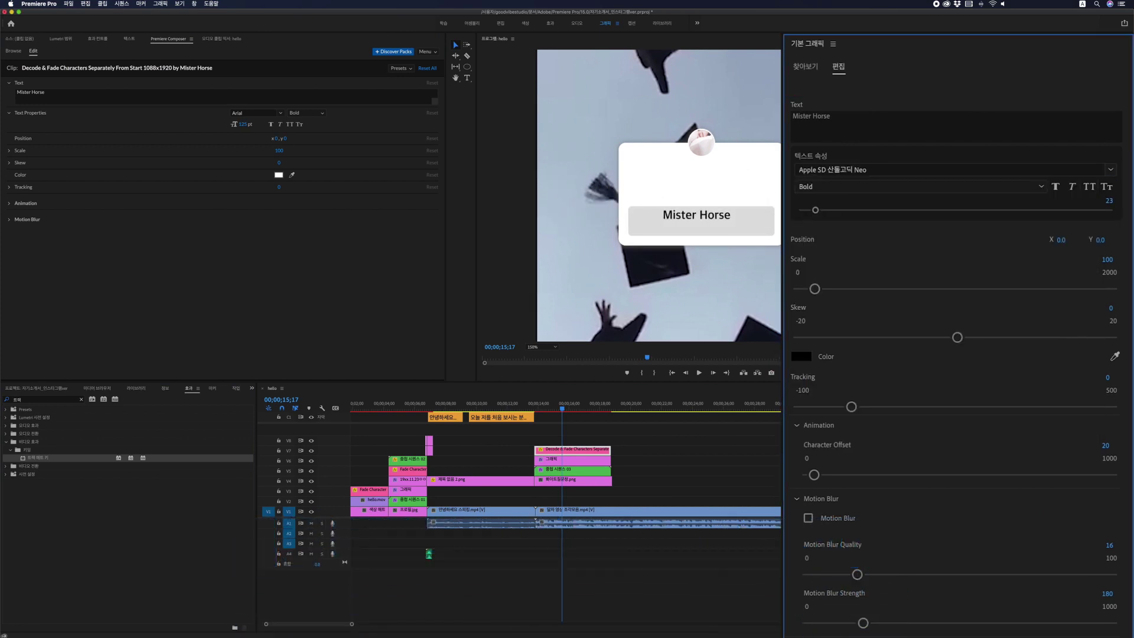
Move the text up into the white area above the gray answer box and set its size to 27
click(97, 38)
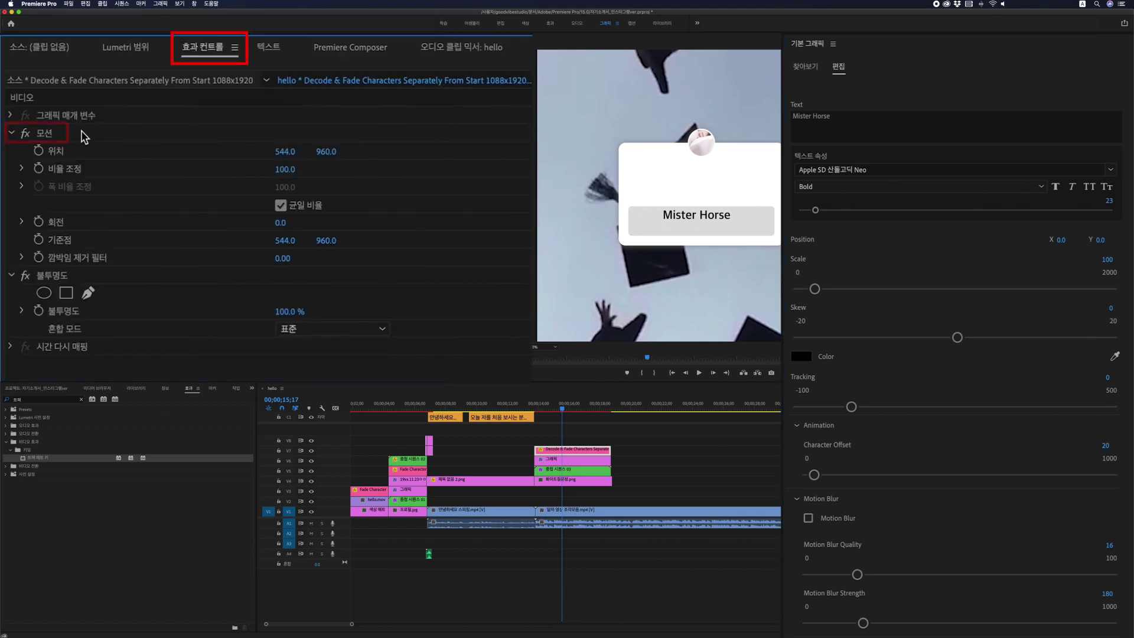
click(22, 80)
drag(708, 250, 709, 210)
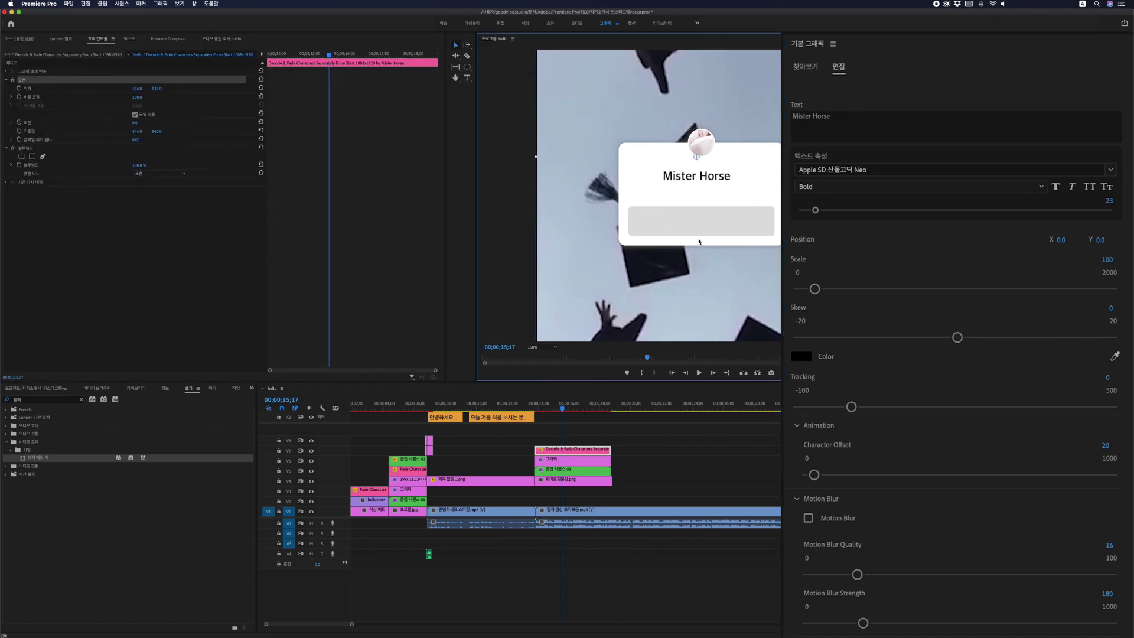
drag(814, 209, 820, 211)
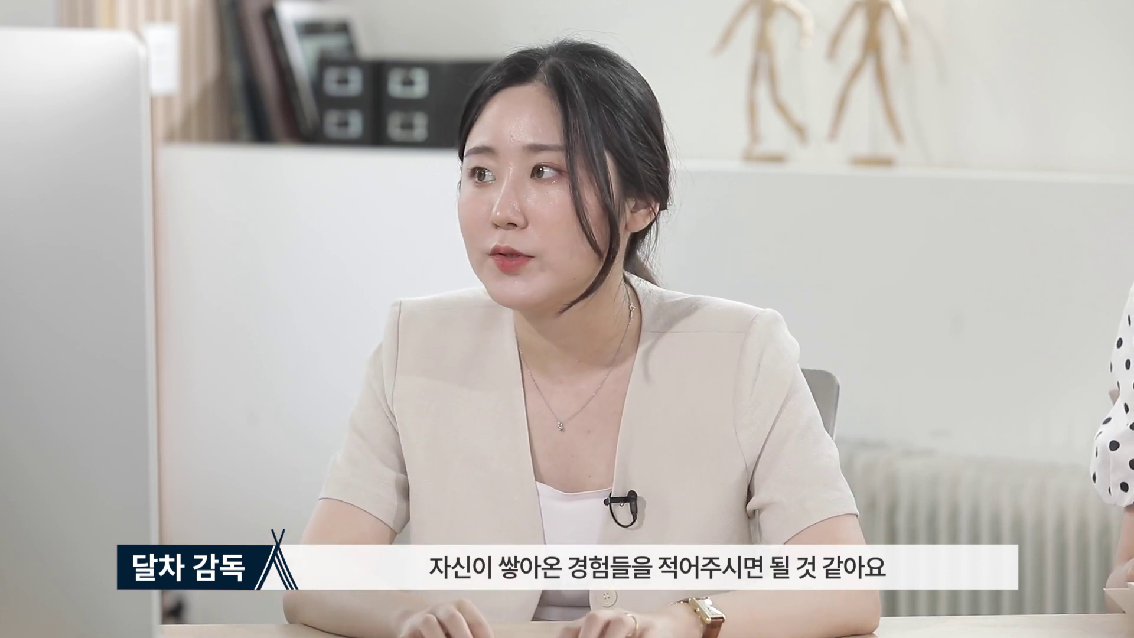
Replace the preset text with "Education Level"
text(ion )
text(Level)
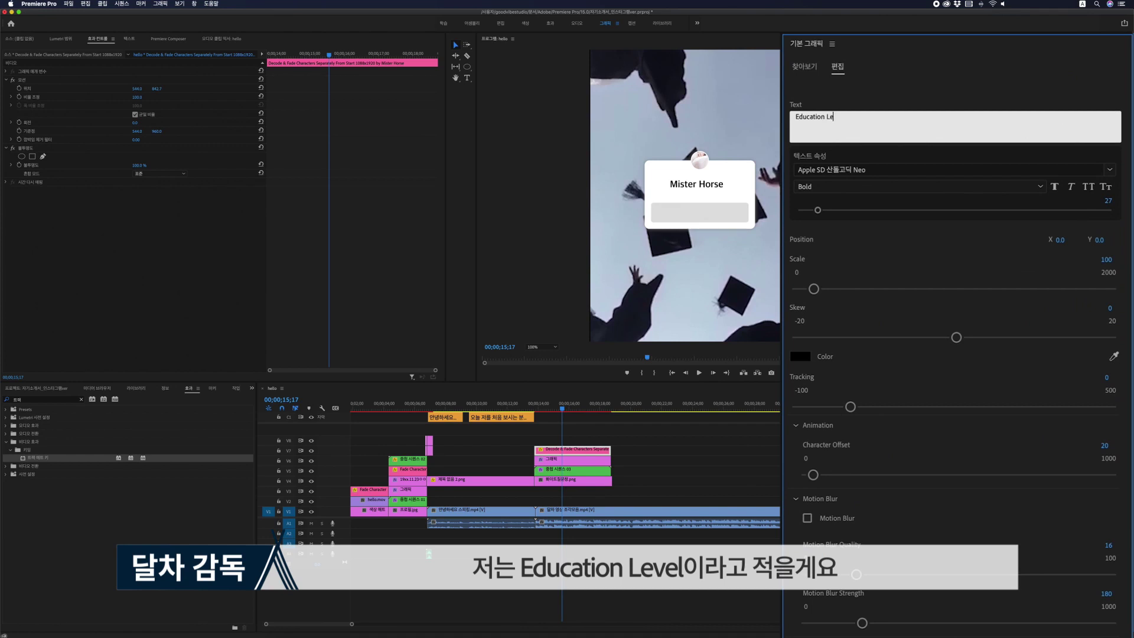
click(561, 443)
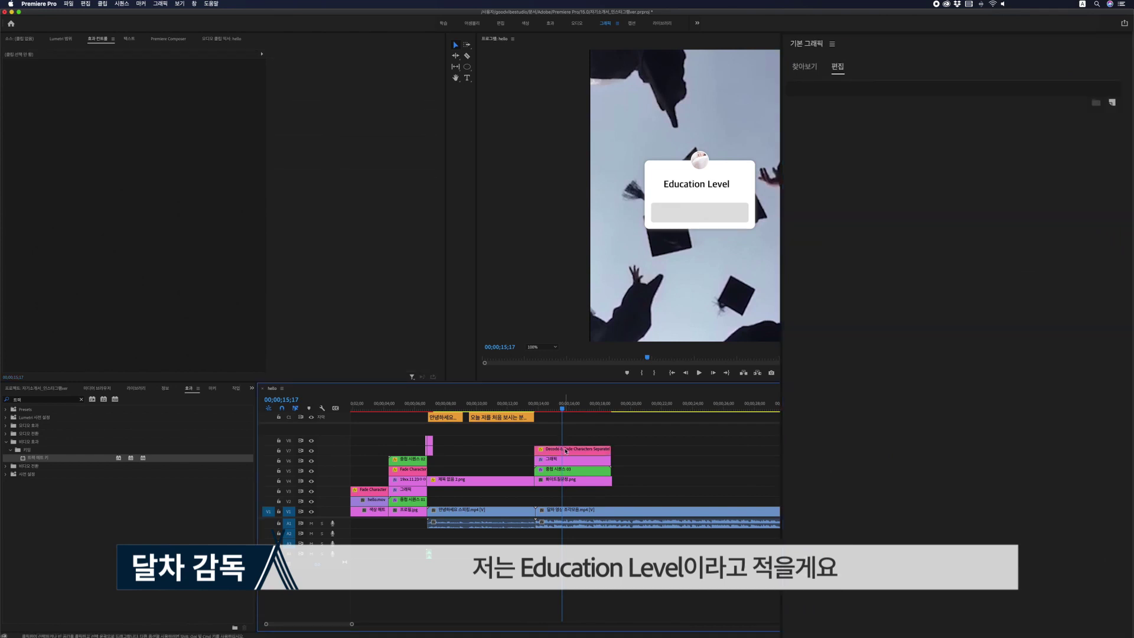
Duplicate the Education Level text clip onto the track above and move the copy's text down onto the gray answer box
drag(566, 451, 565, 441)
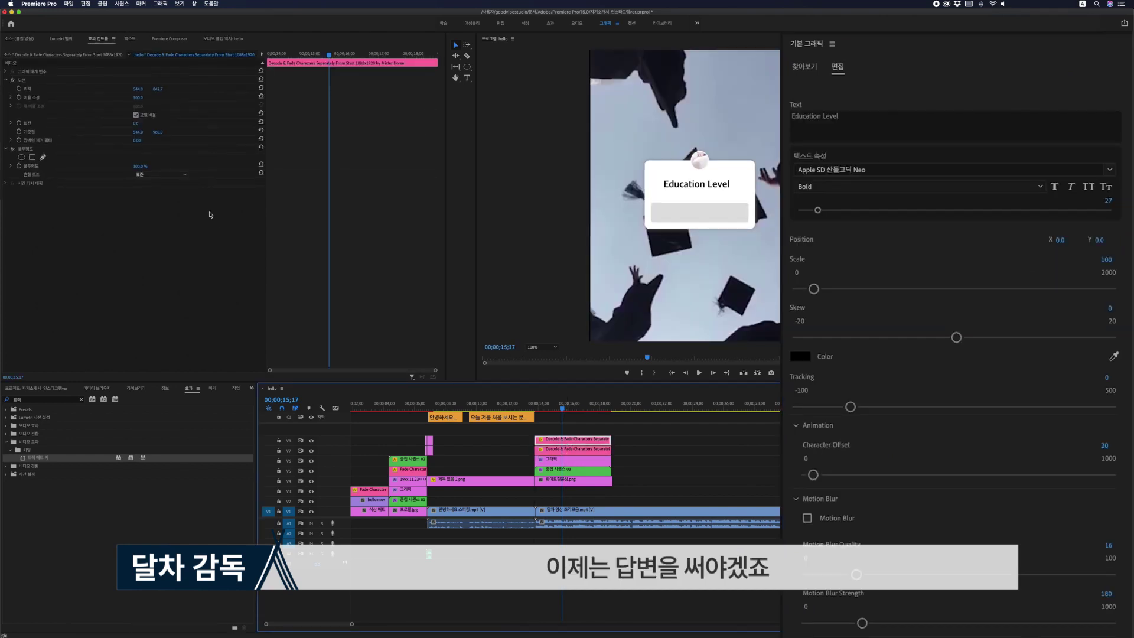
click(34, 79)
drag(722, 253, 722, 280)
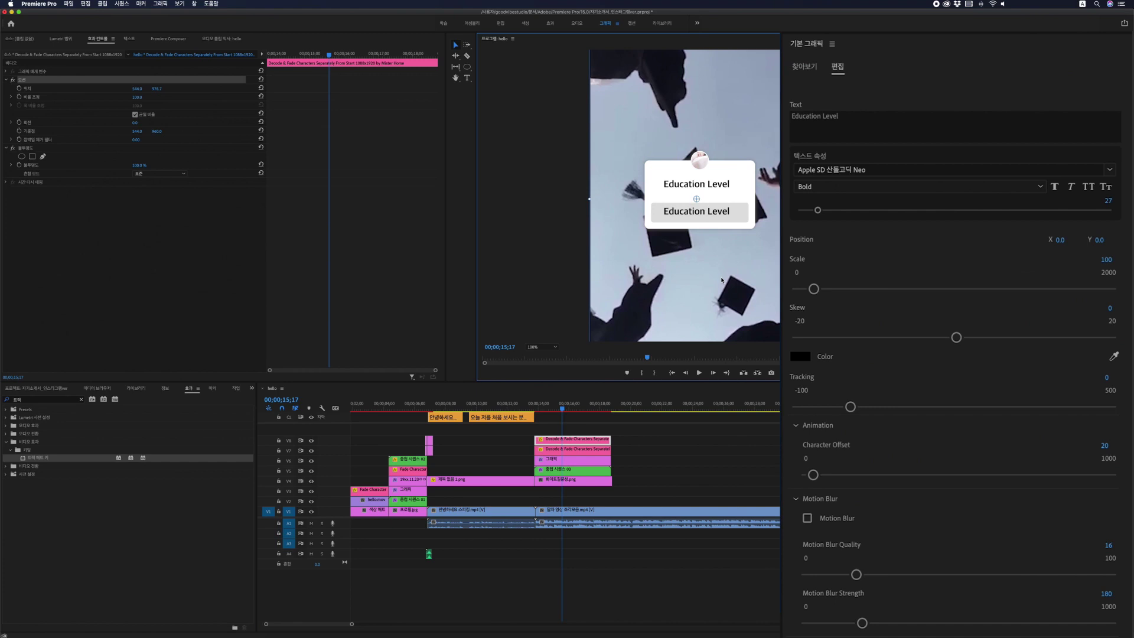
Change the duplicated text to "시각디자인" and set its font style to Regular
click(879, 134)
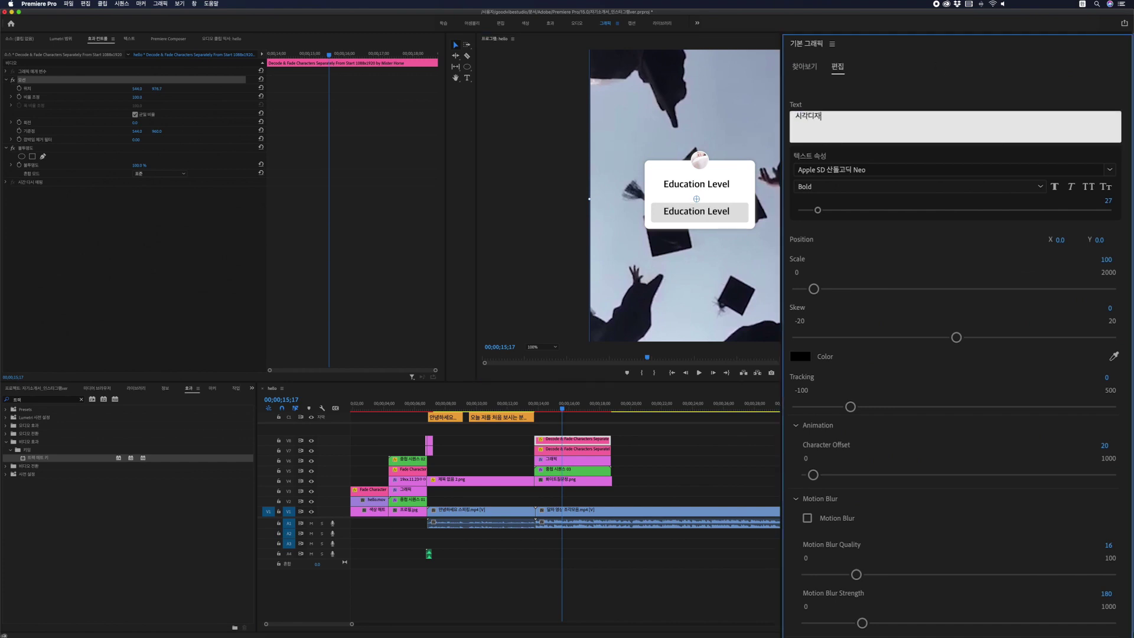
click(835, 186)
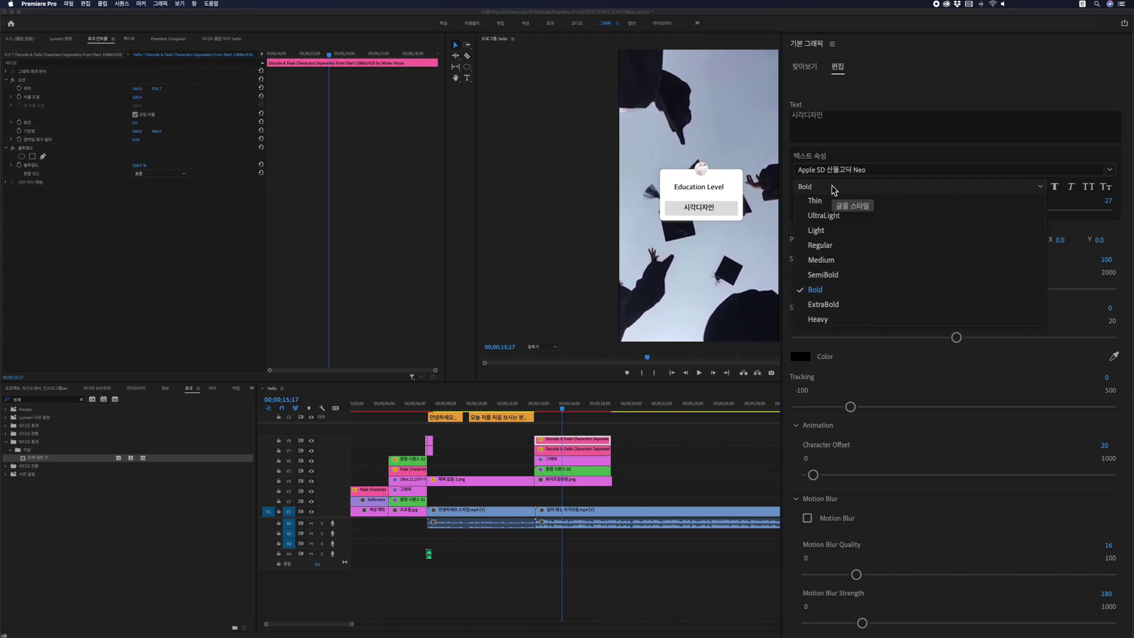
click(826, 249)
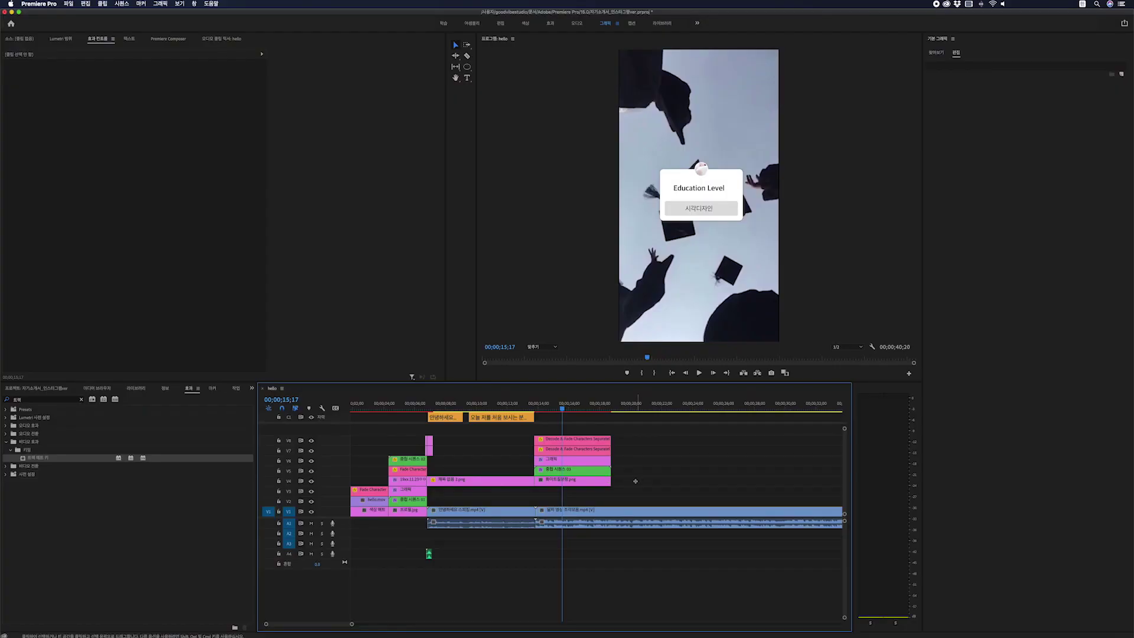
Duplicate the five question-box clips further along the timeline and nest the original five into one sequence
drag(635, 481, 534, 429)
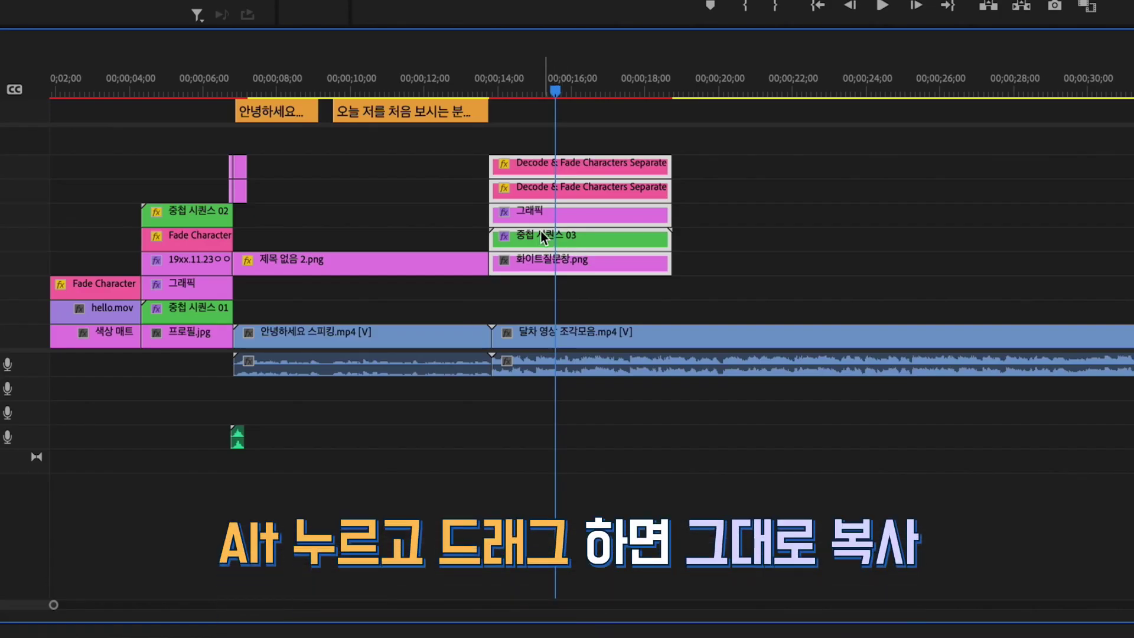
drag(540, 232, 791, 235)
drag(522, 138, 639, 305)
right_click(588, 239)
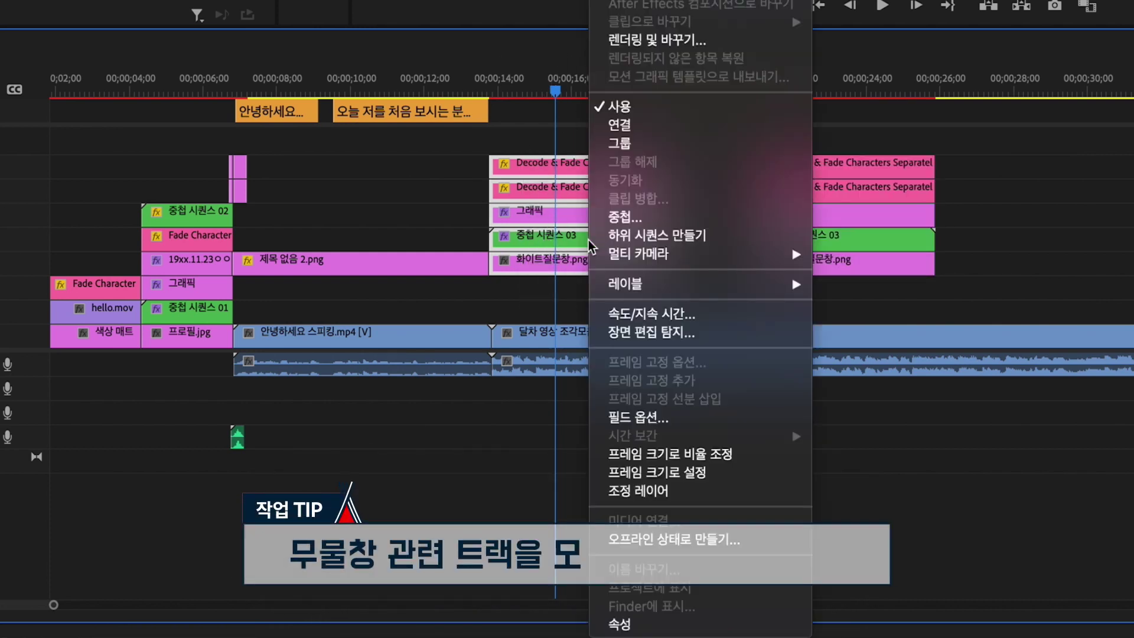
click(638, 217)
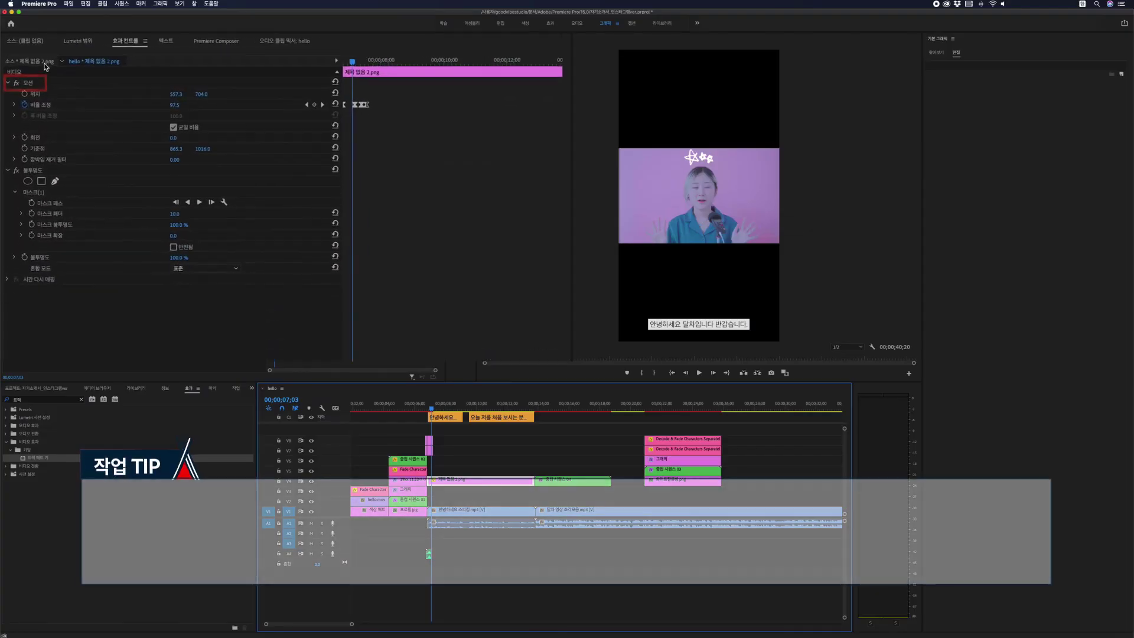
Copy the Motion settings of the 제목 없음 2.png clip onto the nested question-box clip and play it back
click(30, 83)
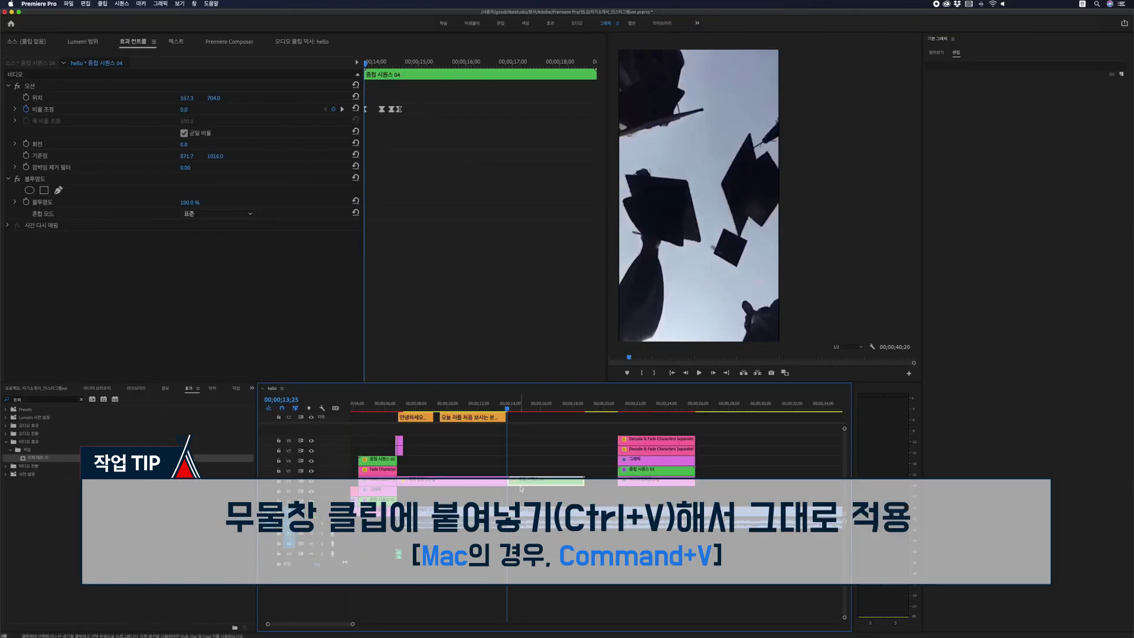
key(space)
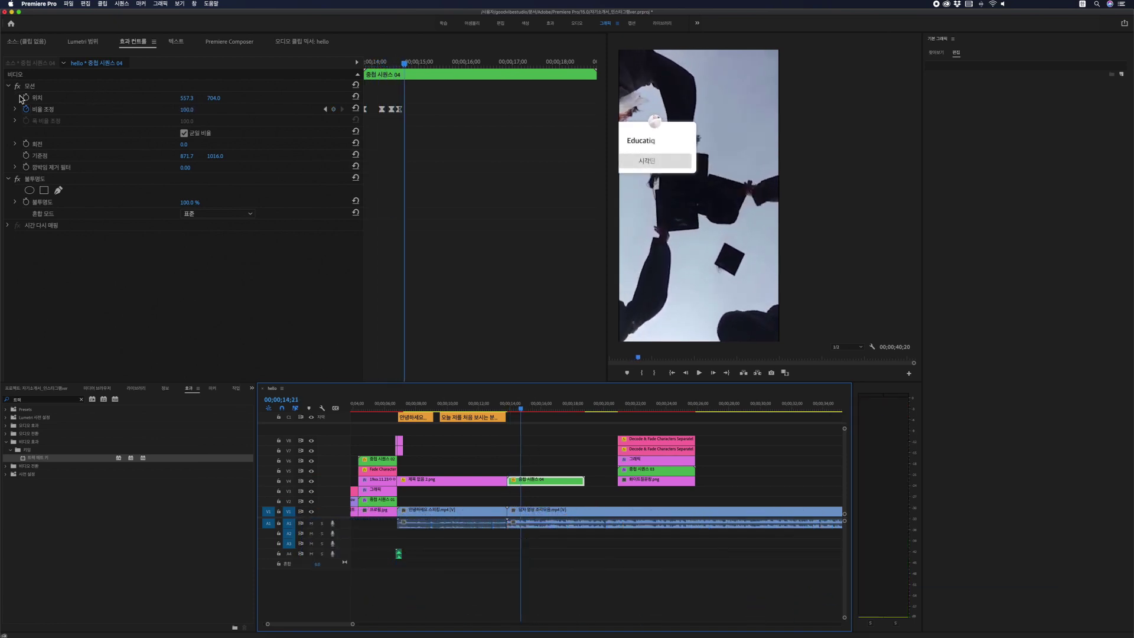
Try to center the nested question box by resetting its position and moving the box and its anchor point in the frame
click(356, 96)
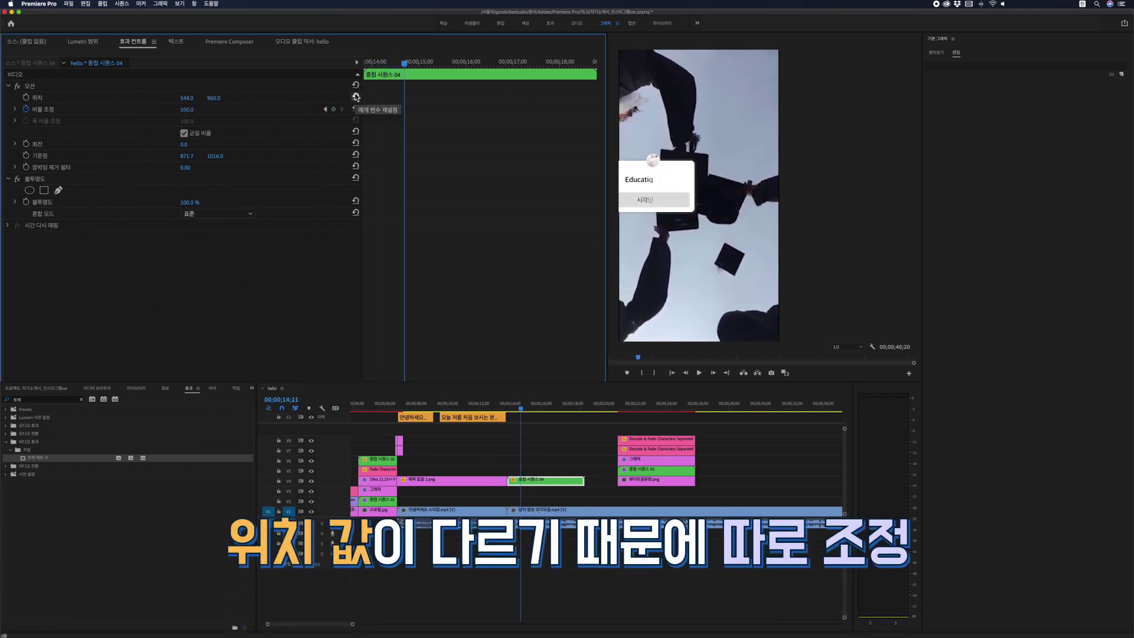
click(165, 89)
drag(653, 293, 699, 297)
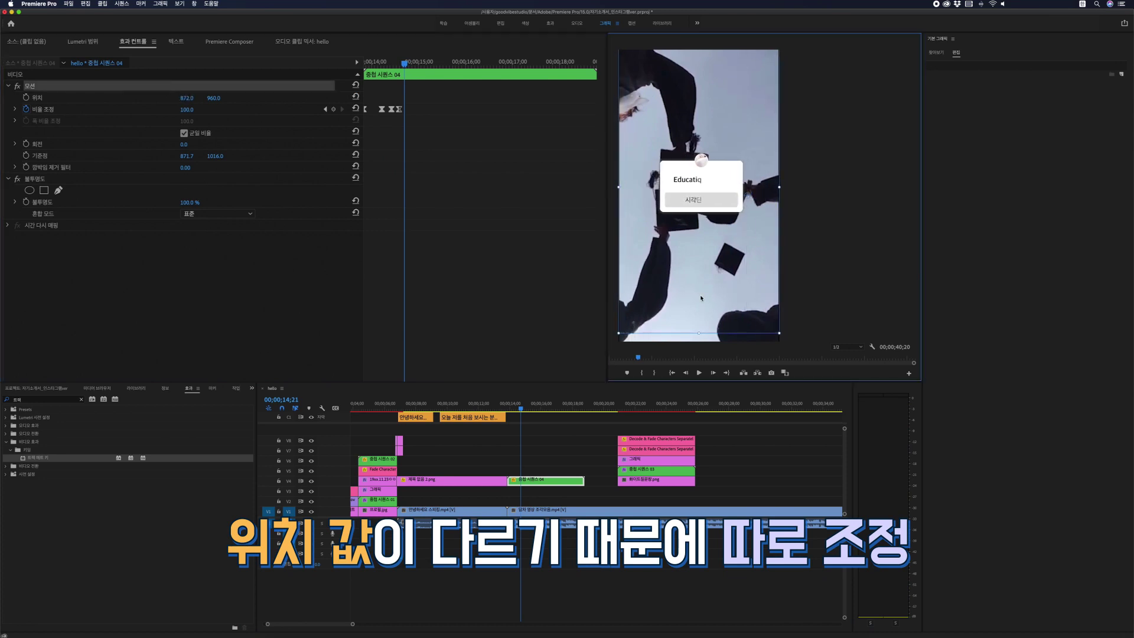
drag(748, 198, 748, 198)
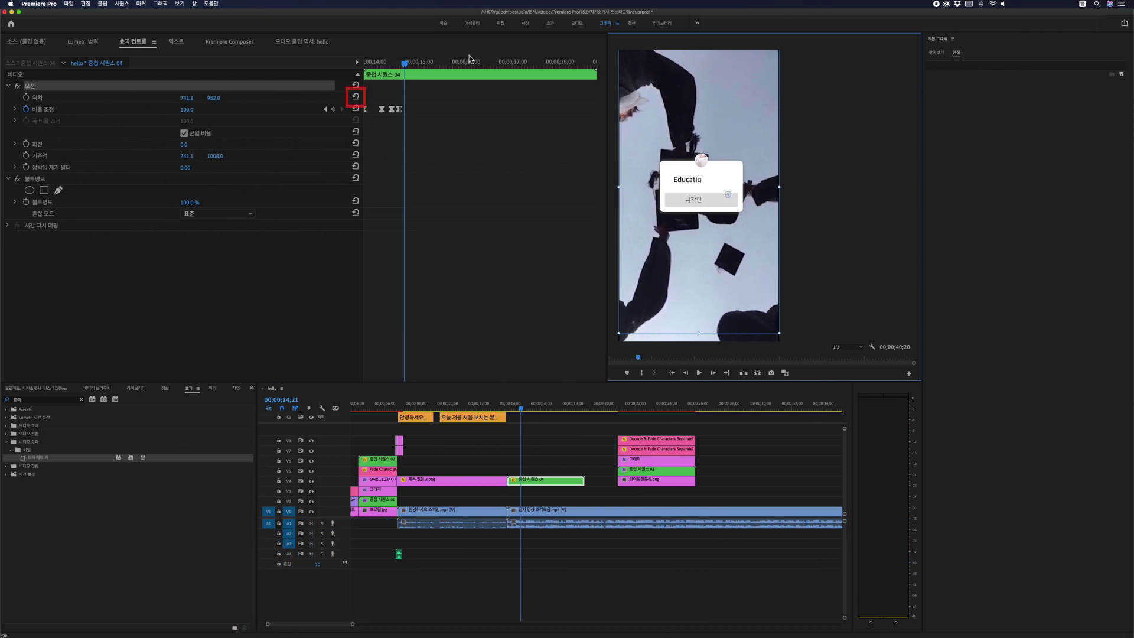
click(356, 97)
drag(701, 202, 729, 210)
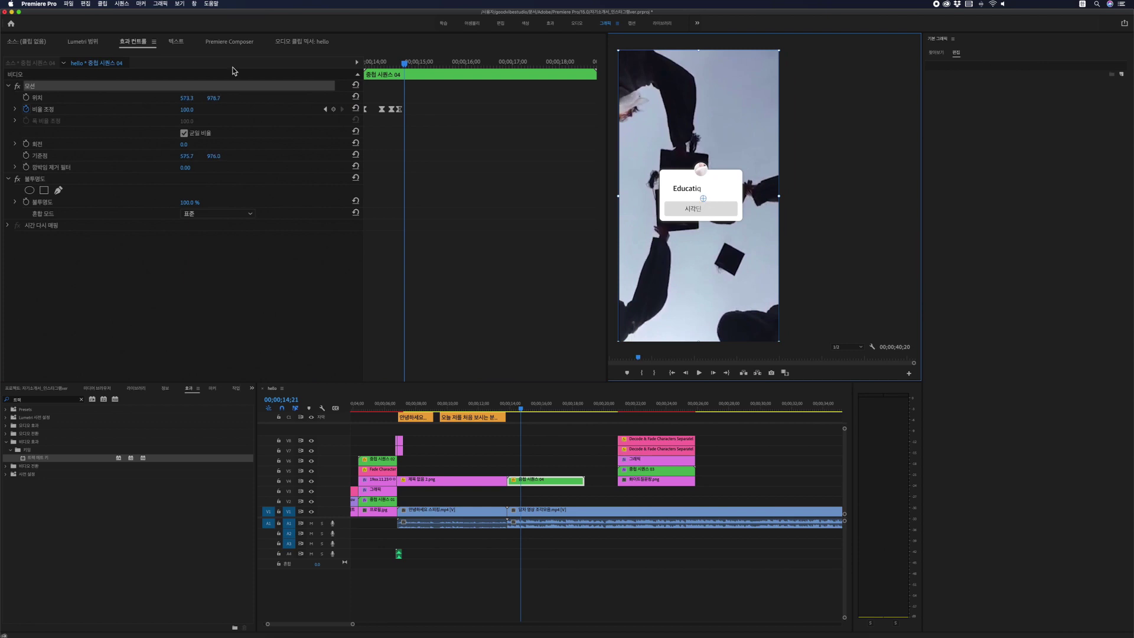
Reset the nested question-box clip's anchor point and position, and play the pop-up from the clip's start
click(355, 155)
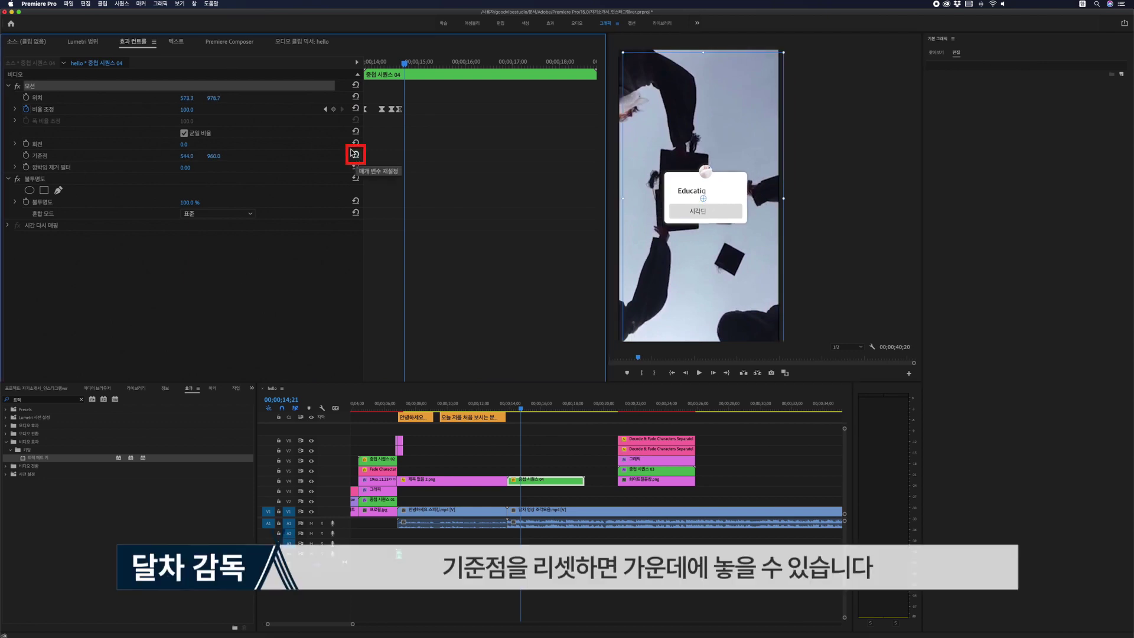
click(356, 97)
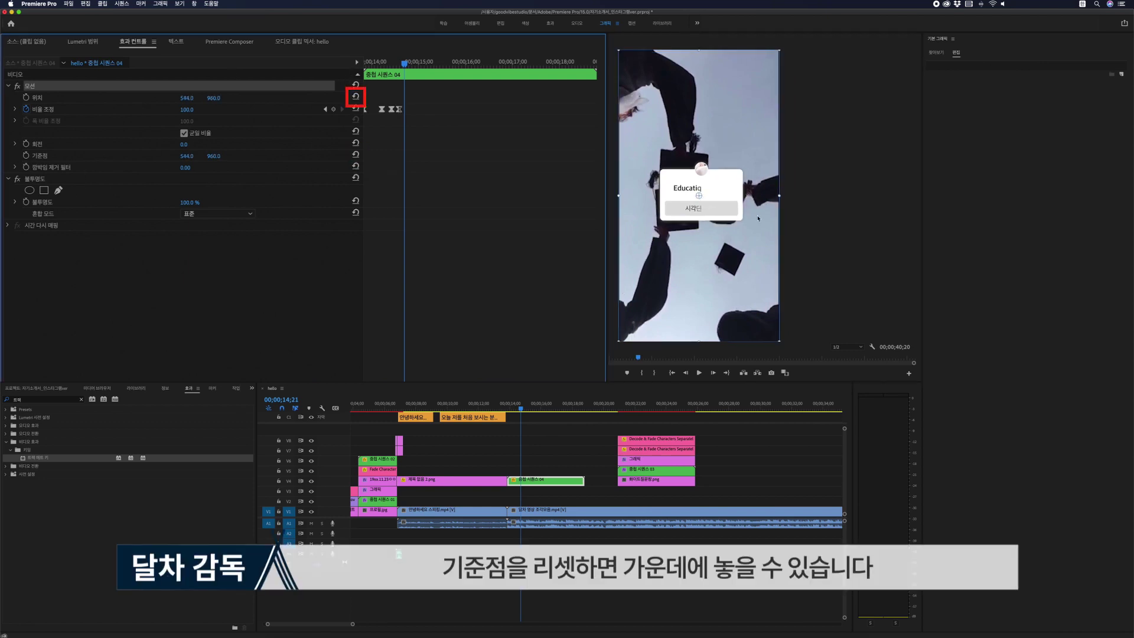
mouse_move(530, 407)
mouse_down()
mouse_move(499, 405)
mouse_move(512, 405)
mouse_up()
key(space)
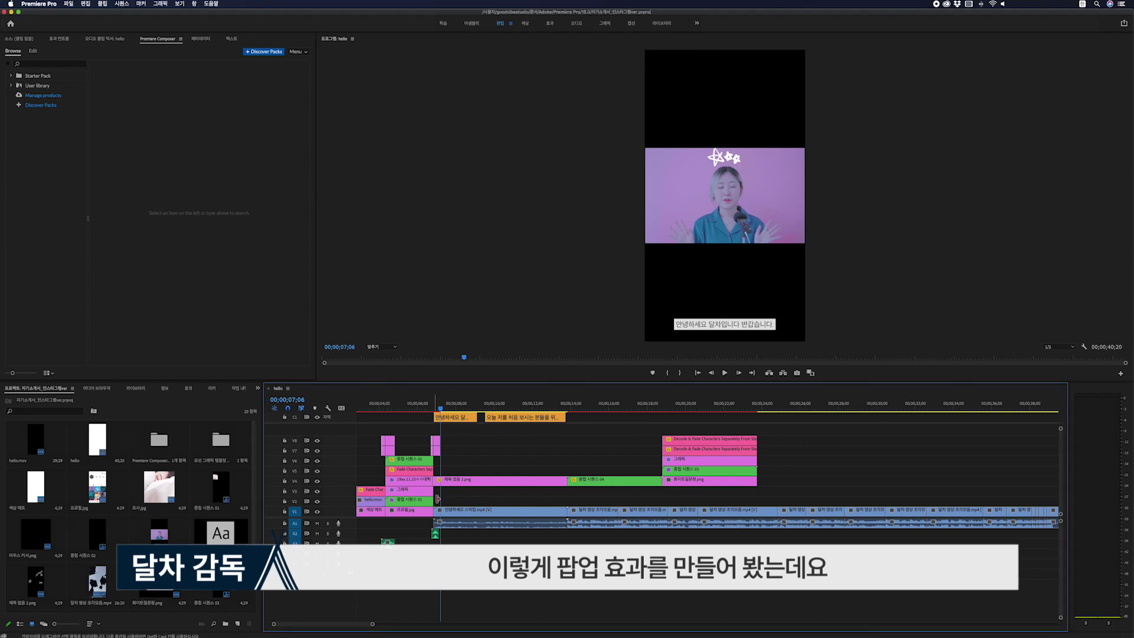
Search the effects for "뒤틀기" and apply 뒤틀기 변위 (Turbulent Displace) to the 제목 없음 2.png clip
drag(449, 405, 459, 404)
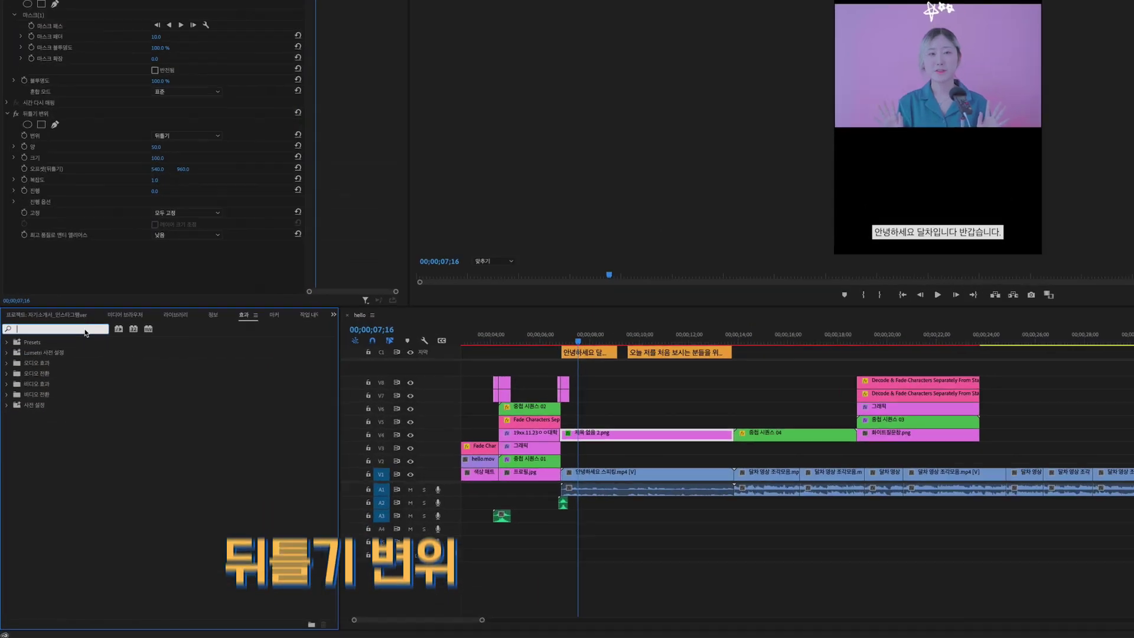
text(뒤트)
text(기)
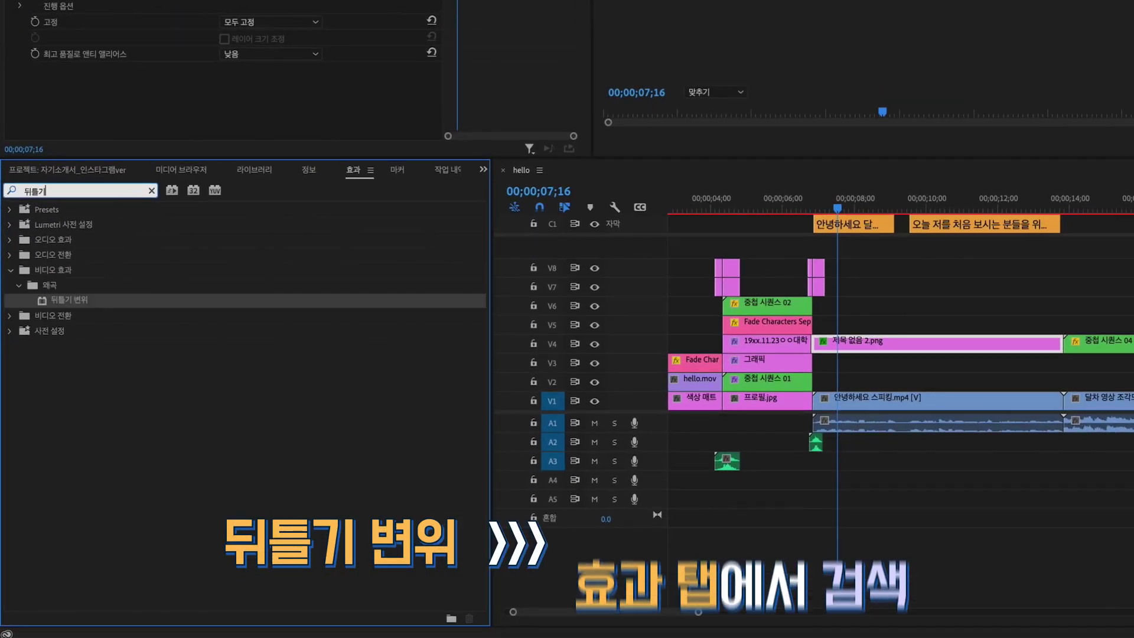
double_click(83, 307)
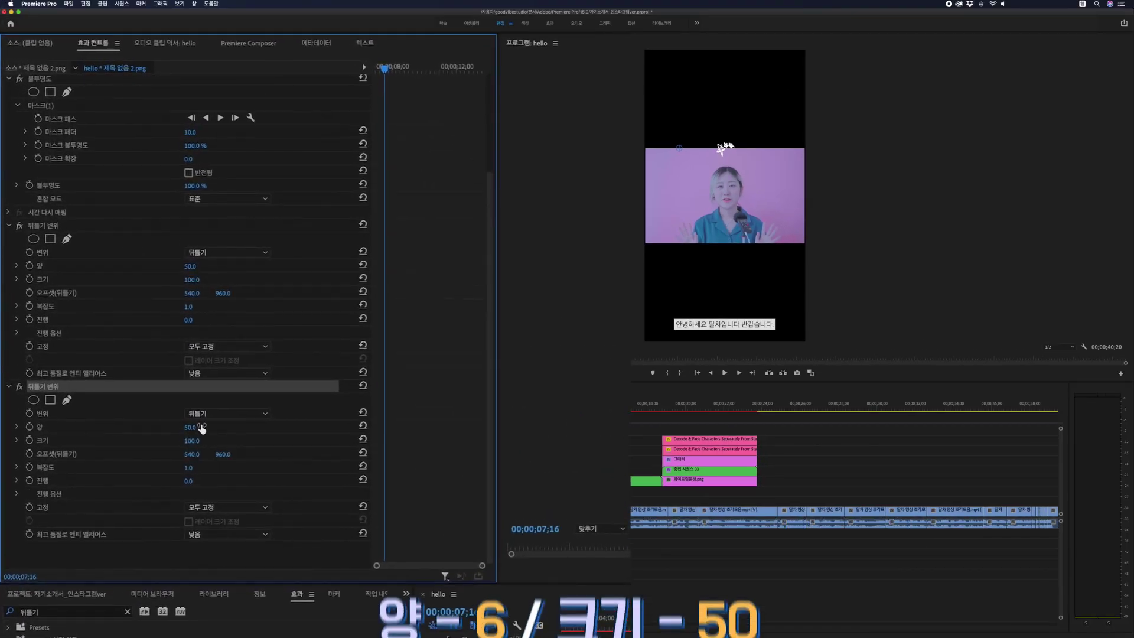
Set the newly added 뒤틀기 변위 effect's amount (양) to 6 and size (크기) to 50
click(191, 426)
text(6)
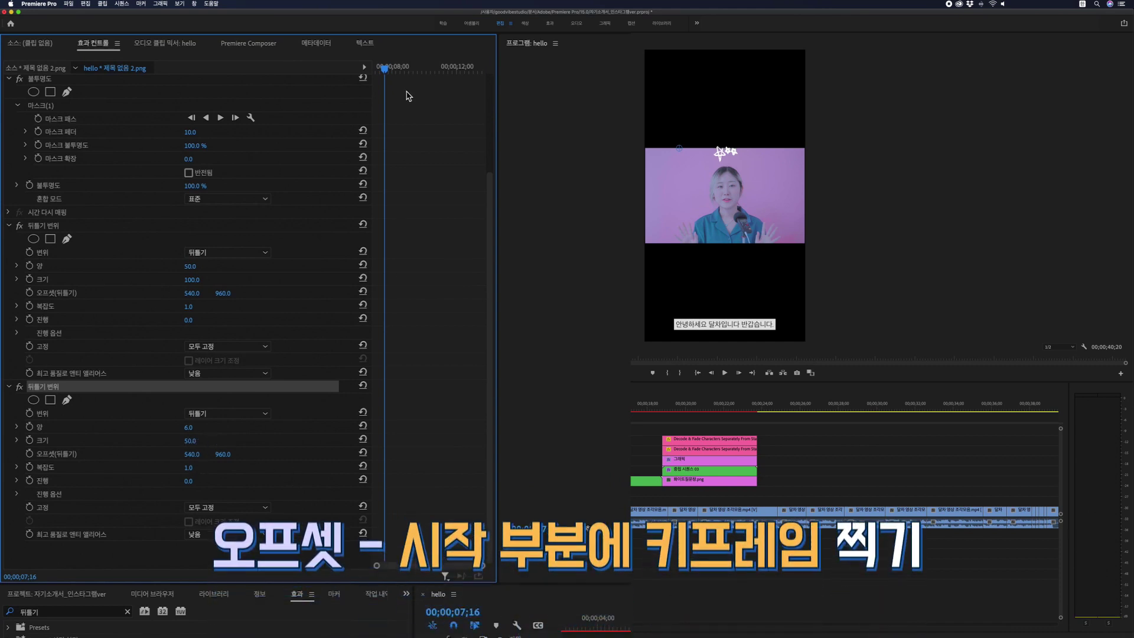
Keyframe the second 뒤틀기 변위 effect's 오프셋(뒤틀기) at the clip's start, set its X value to 3000 at the end, and preview
drag(388, 70, 327, 70)
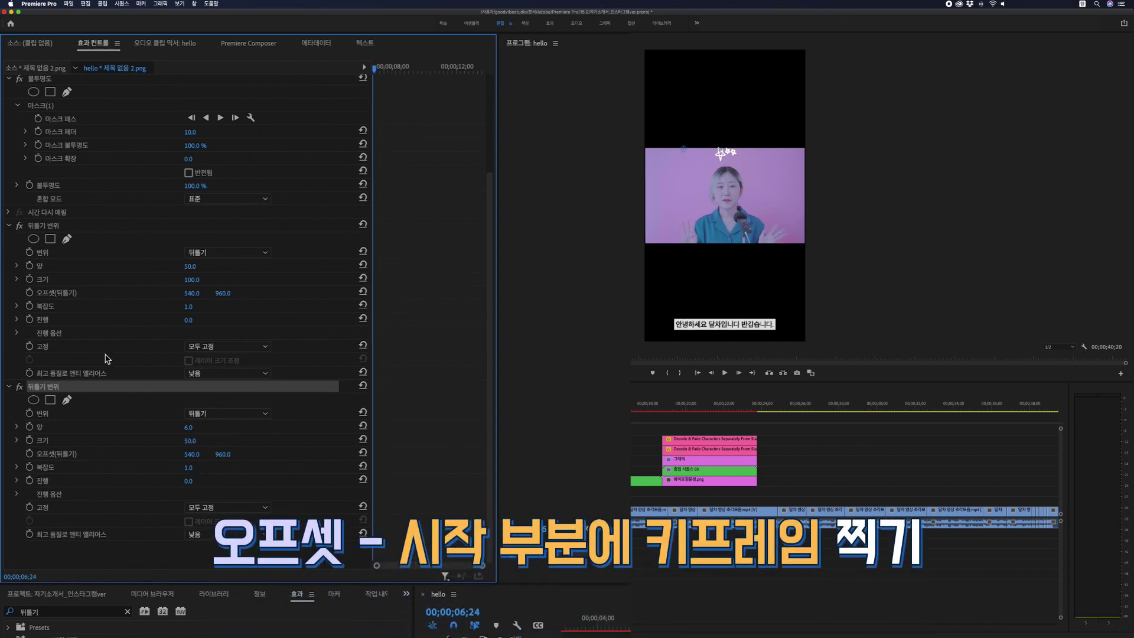
click(30, 453)
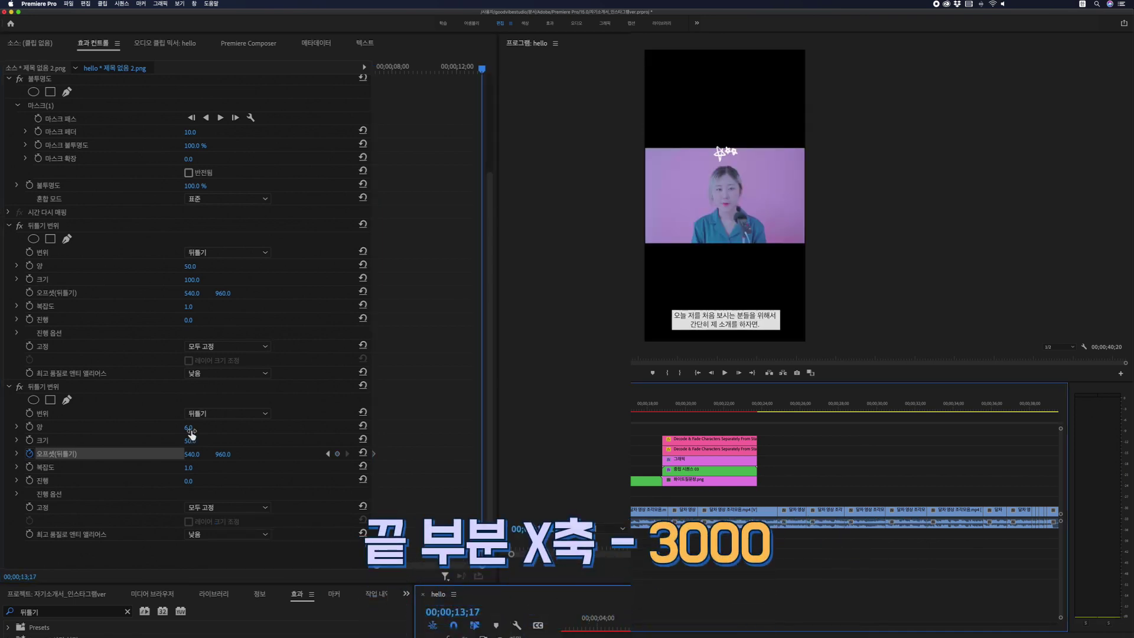
click(195, 454)
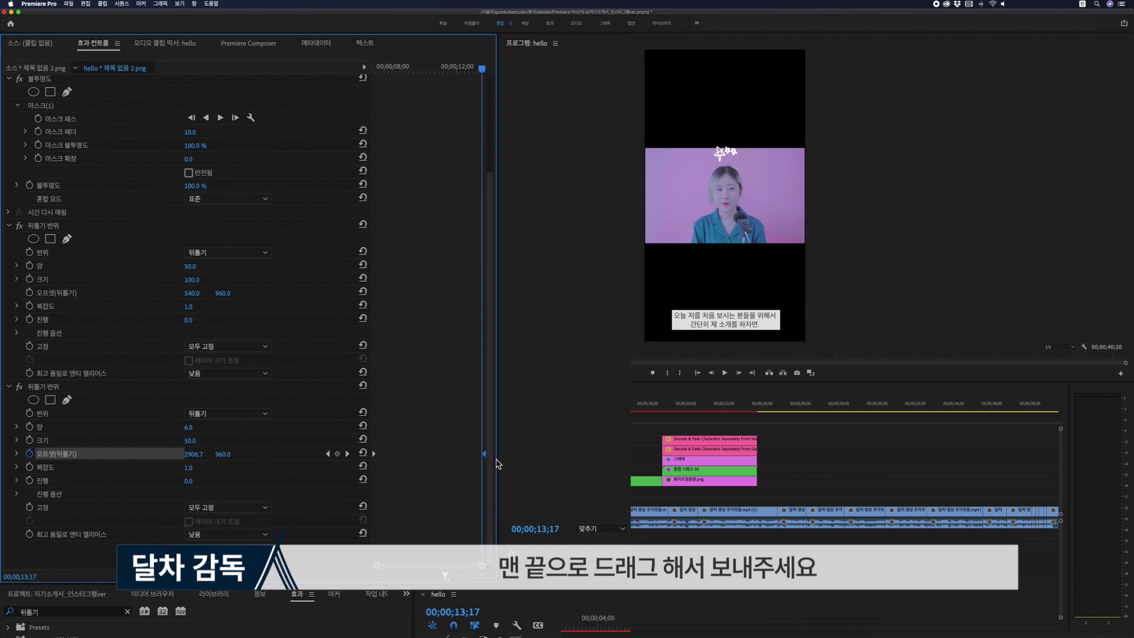
drag(521, 459, 628, 469)
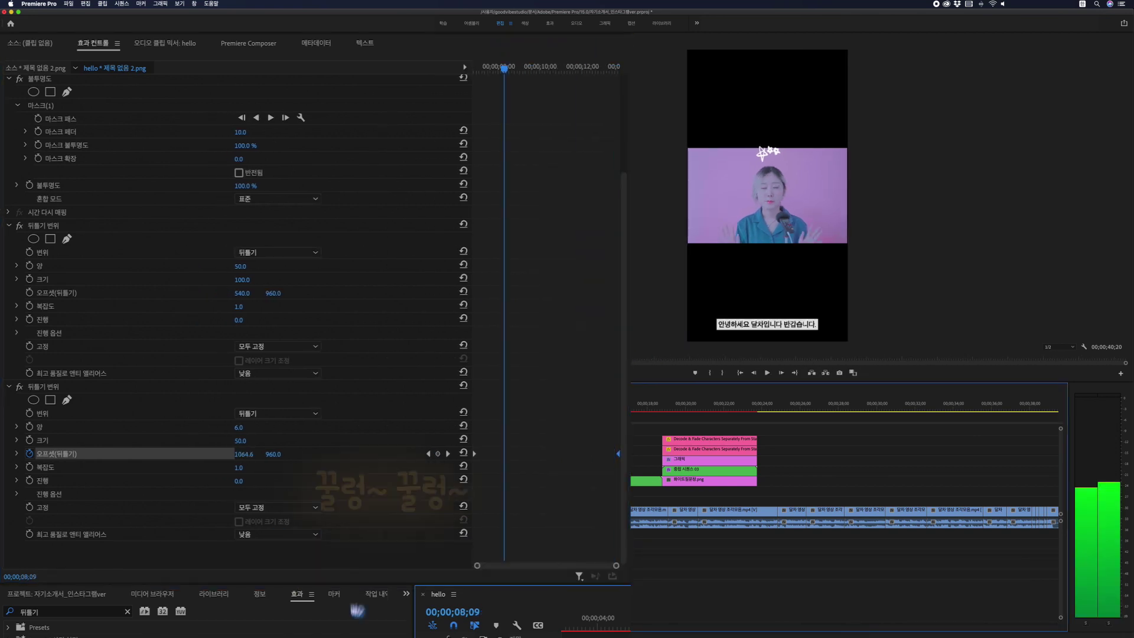
key(space)
key(space)
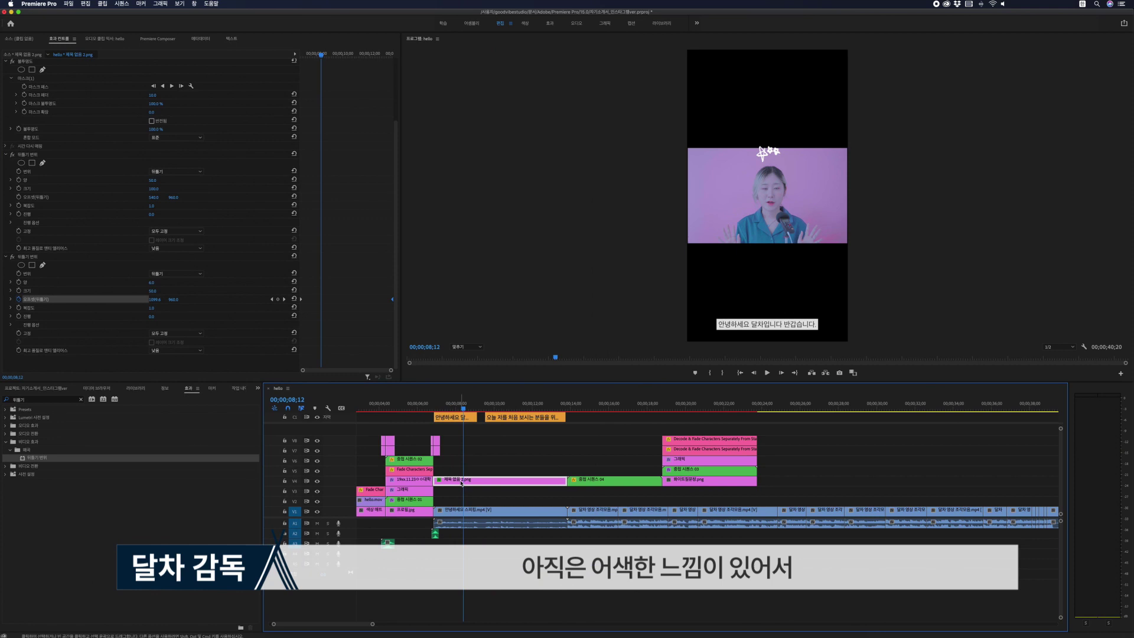
Search the effects for "시간" and apply 시간 포스터화 (Posterize Time) to the 제목 없음 2.png clip
click(2, 398)
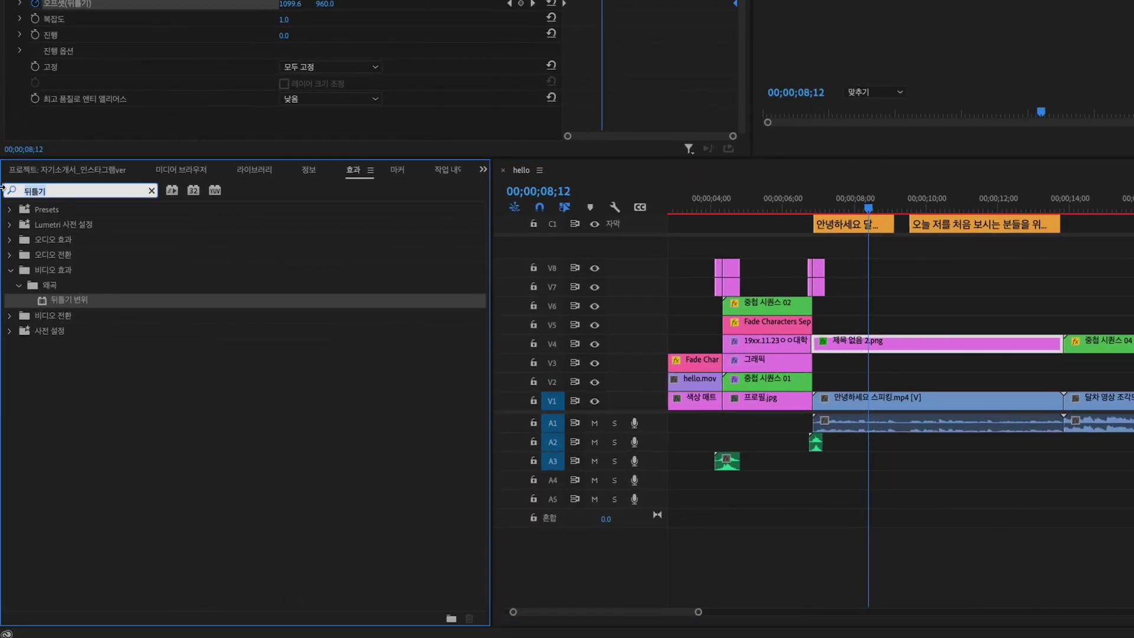
key(ctrl+a)
text(시간)
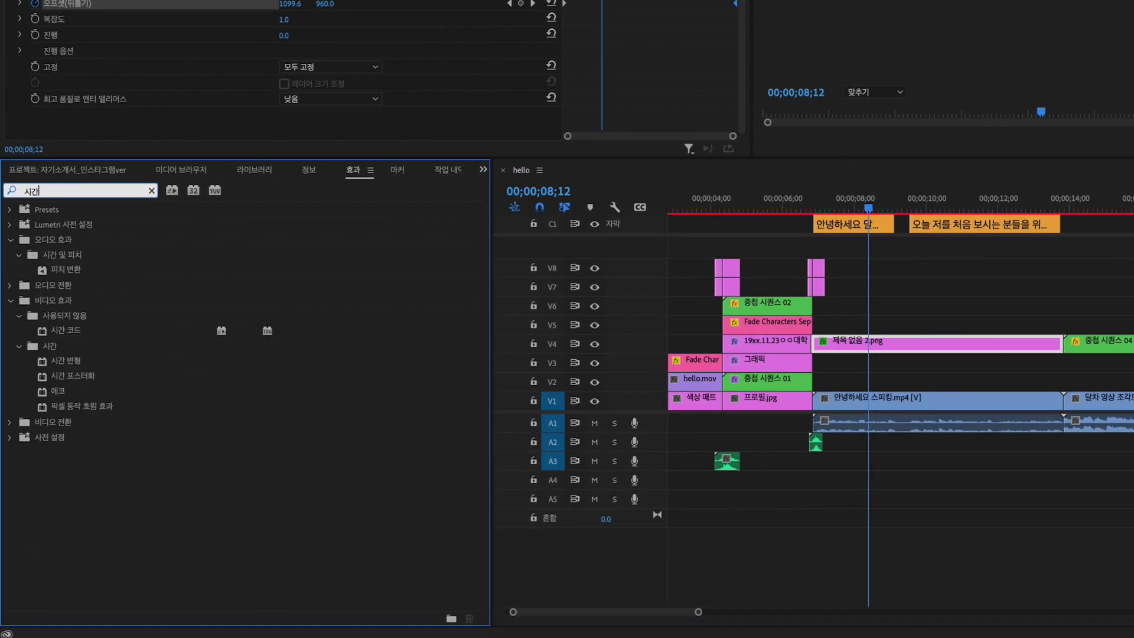
click(91, 375)
double_click(76, 376)
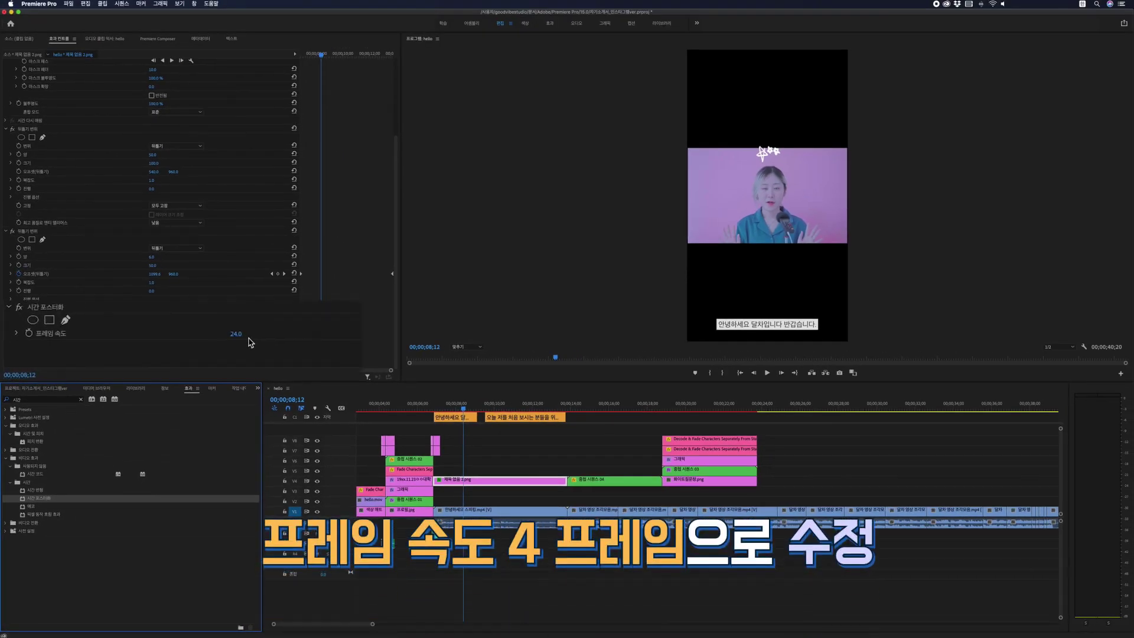
Set the 시간 포스터화 effect's frame rate (프레임 속도) to 4 and play the sticker animation
text(4)
key(Return)
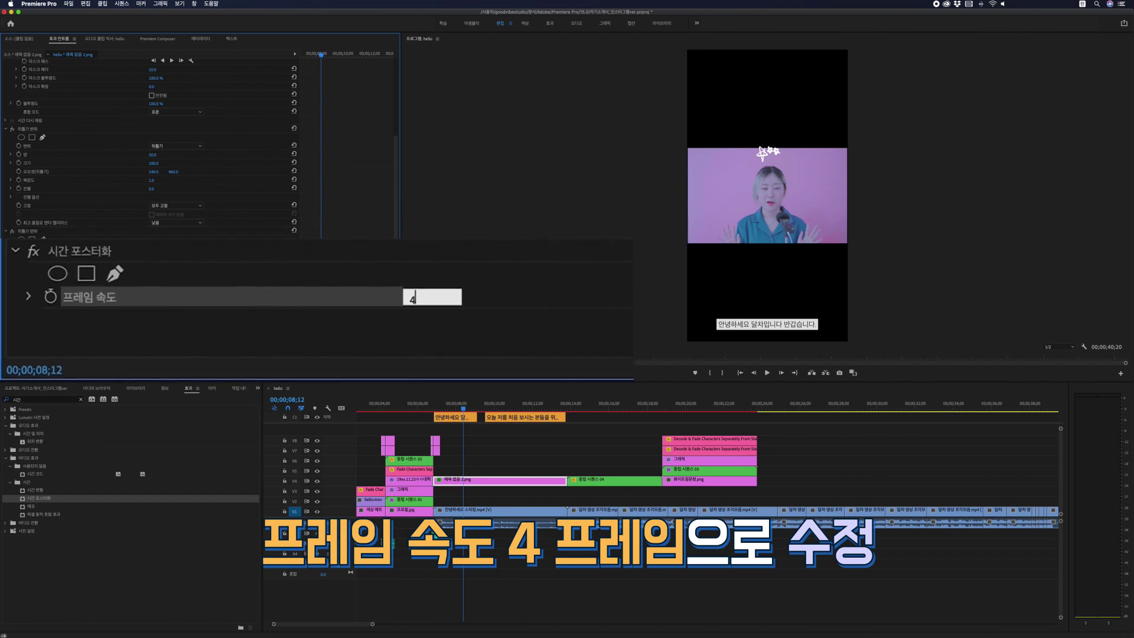
key(space)
click(448, 405)
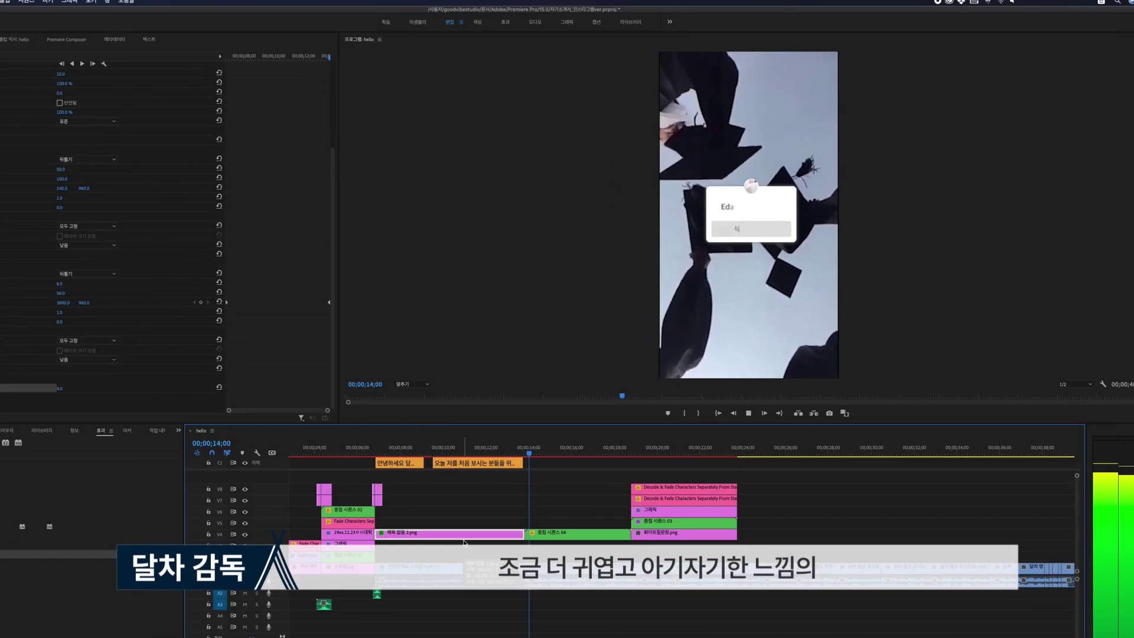
key(space)
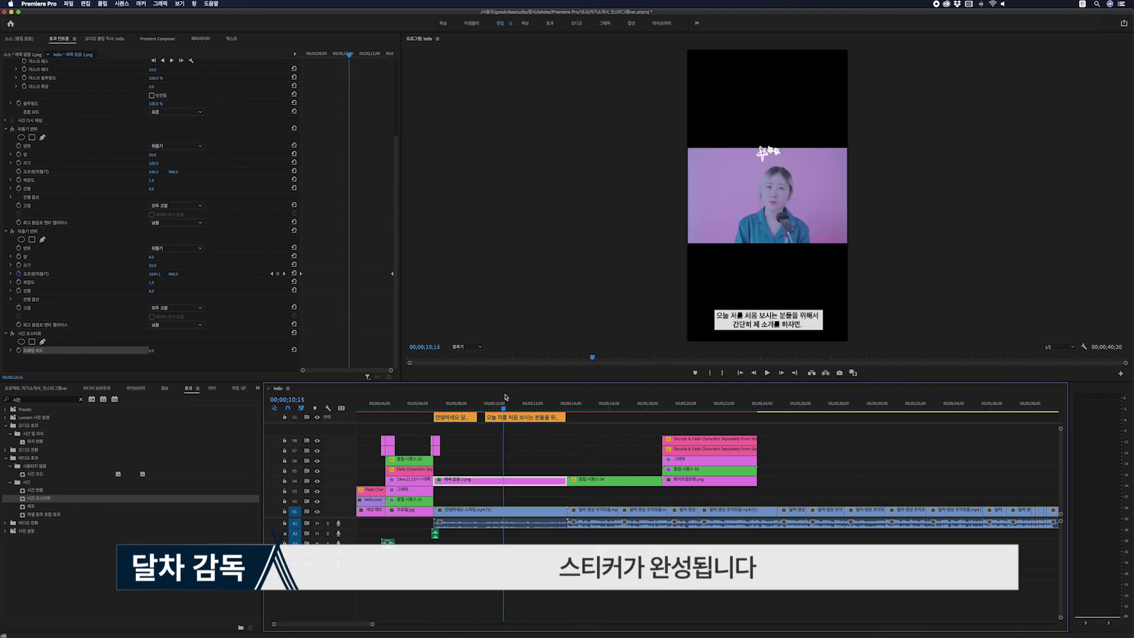
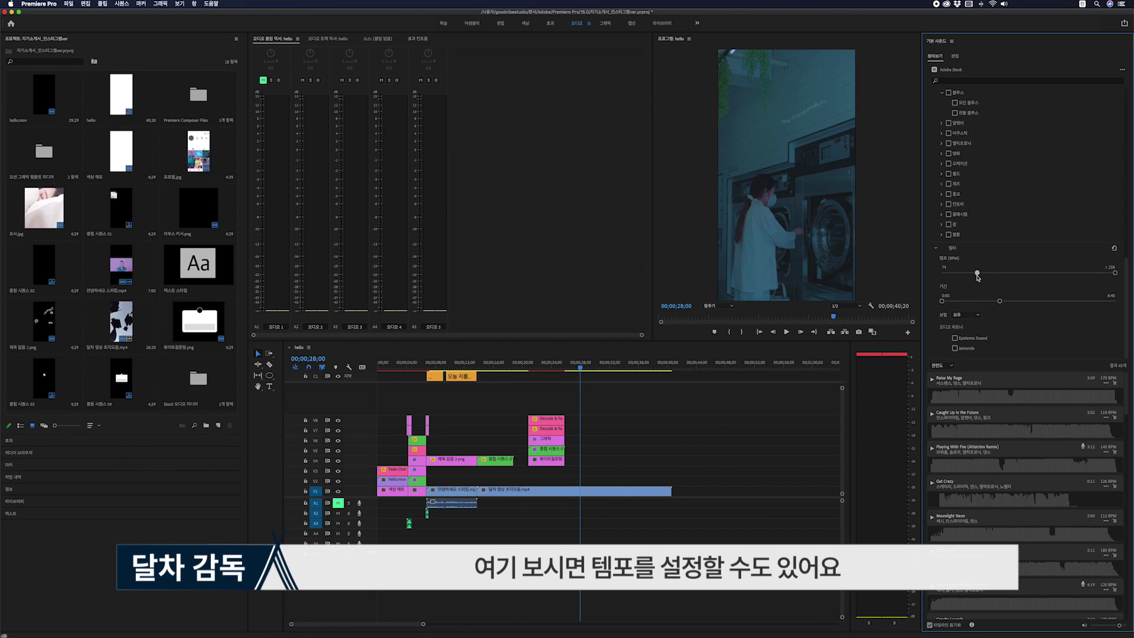
Try lower and higher minimum tempo (BPM) values in the Adobe Stock music filter
drag(978, 277, 963, 276)
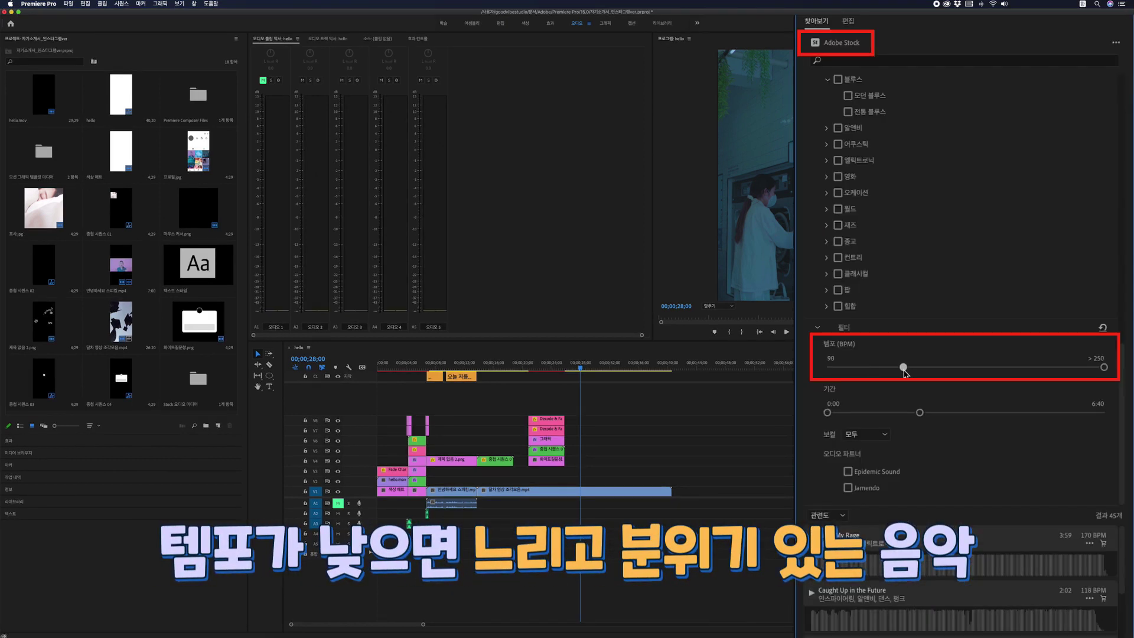
drag(923, 367, 967, 367)
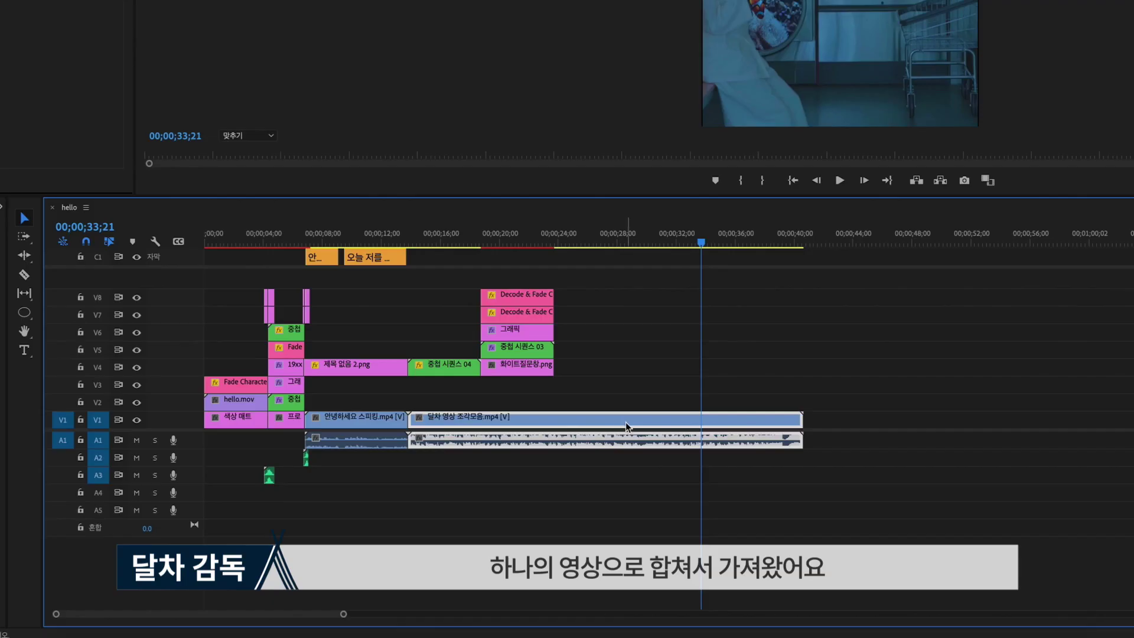
Run 장면 편집 탐지 (Scene Edit Detection) on the 달차 영상 조각모음.mp4 clip, applying a cut at each detected point
right_click(625, 422)
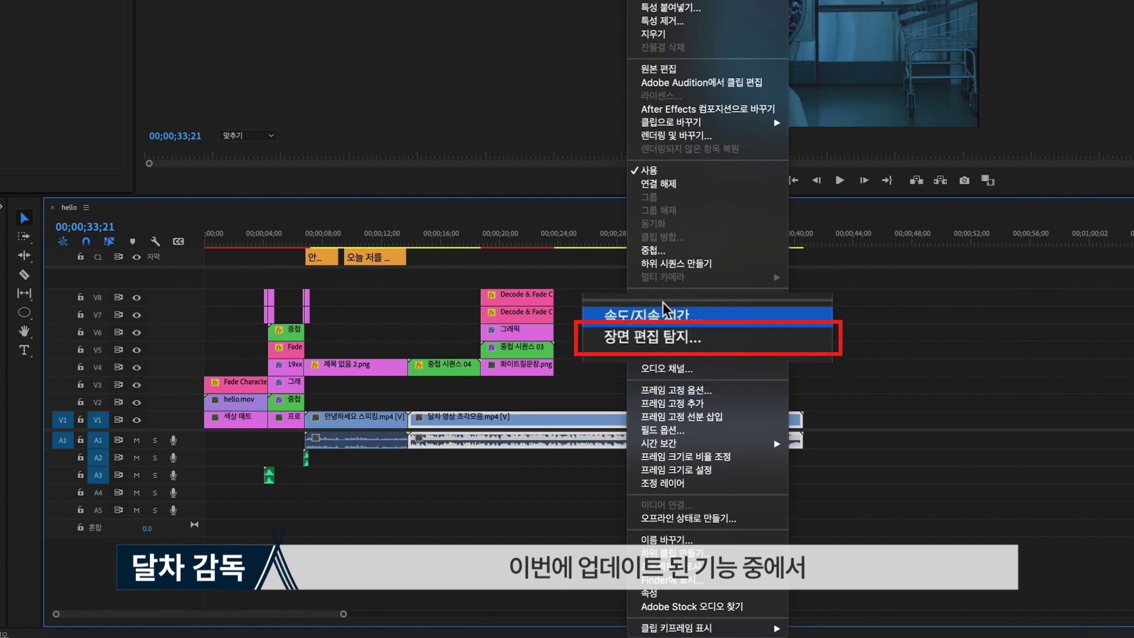
click(641, 345)
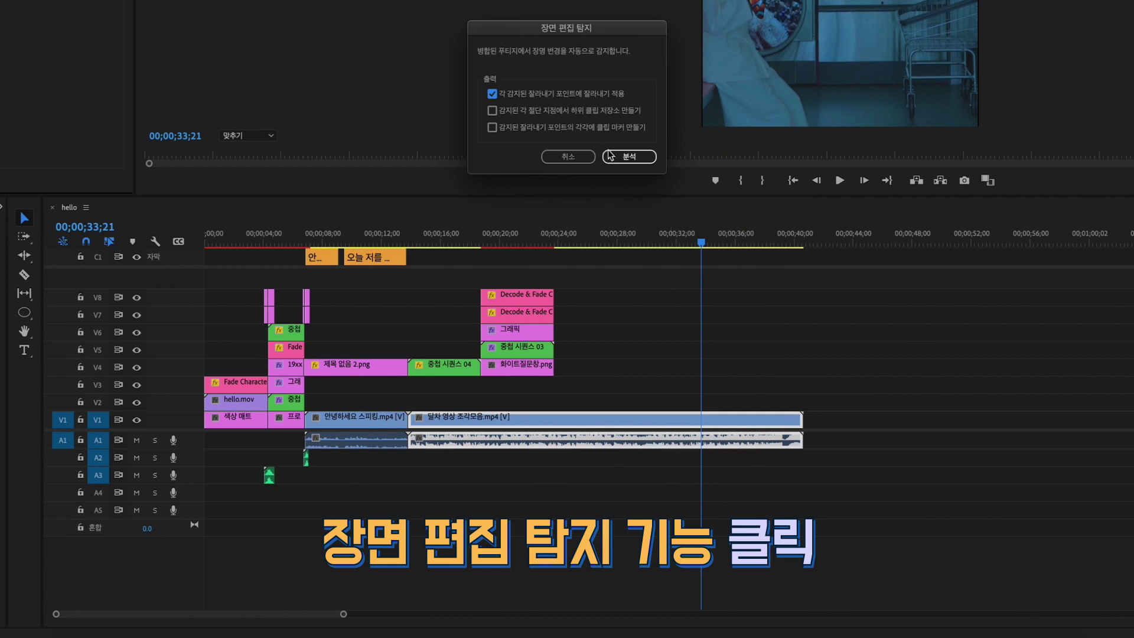
click(629, 154)
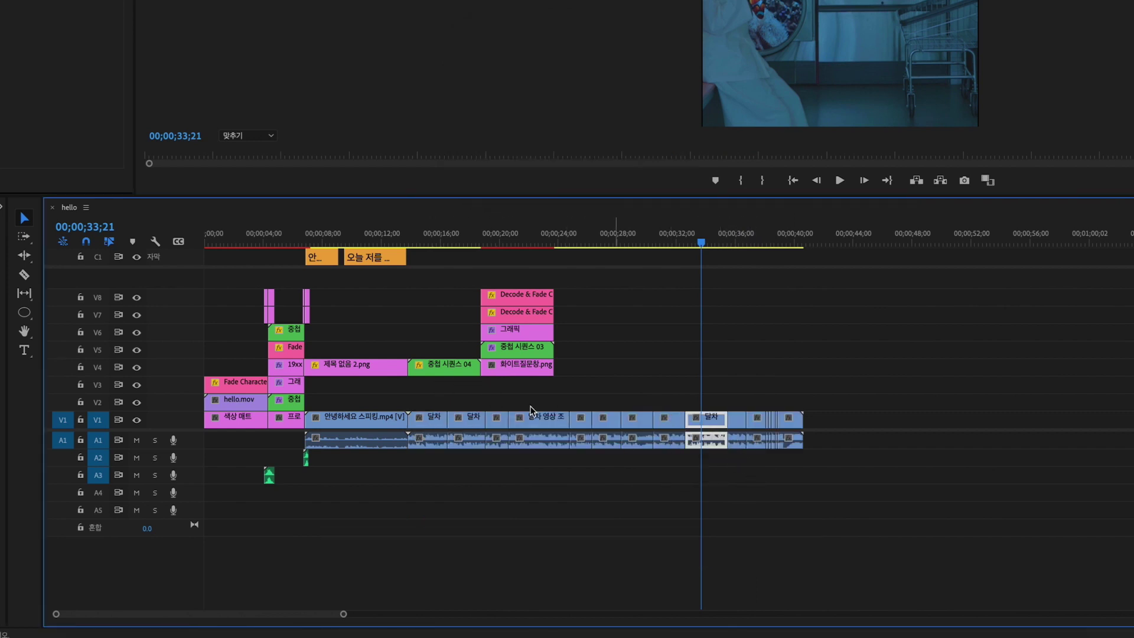
Review the automatically cut clips along the hello sequence, looking closely at the short cuts near its end
click(474, 237)
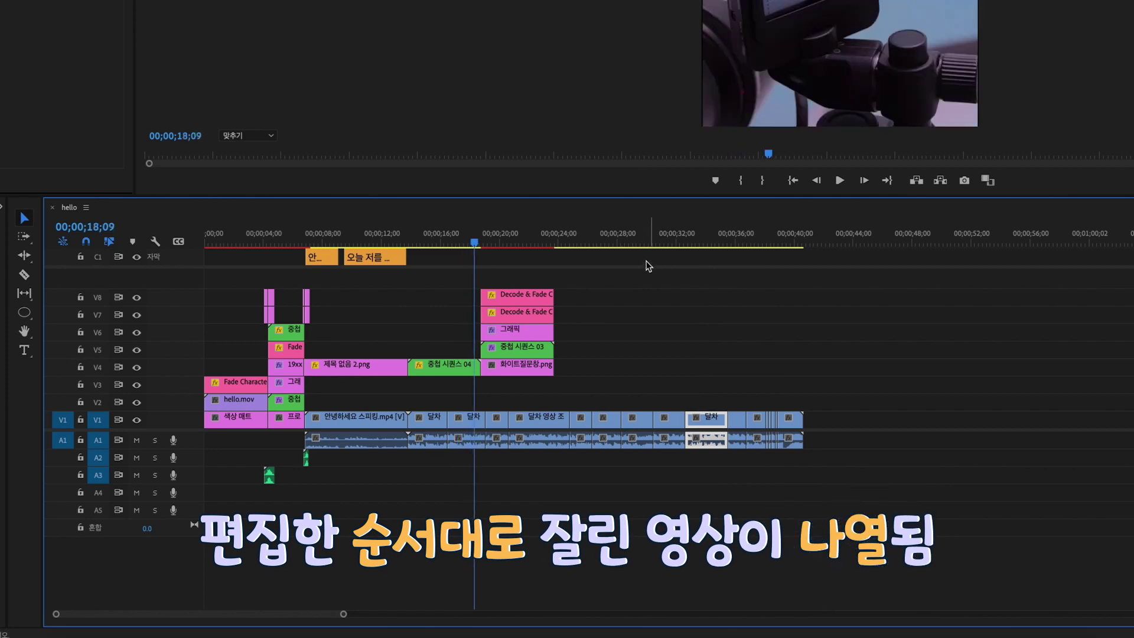
click(666, 263)
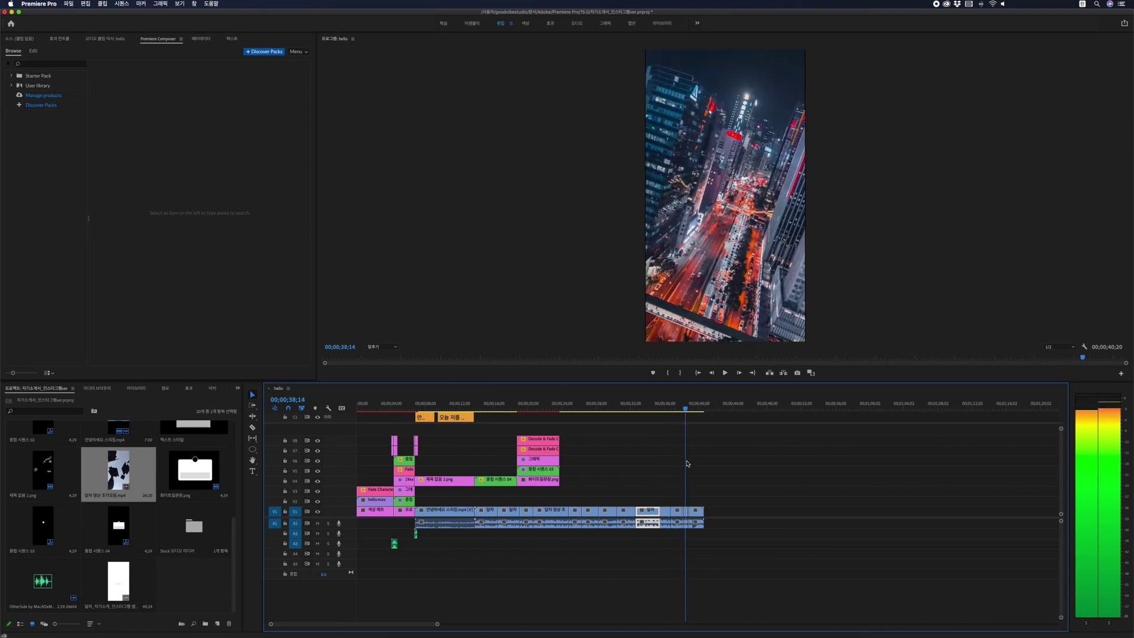
key(=)
key(=)
key(=)
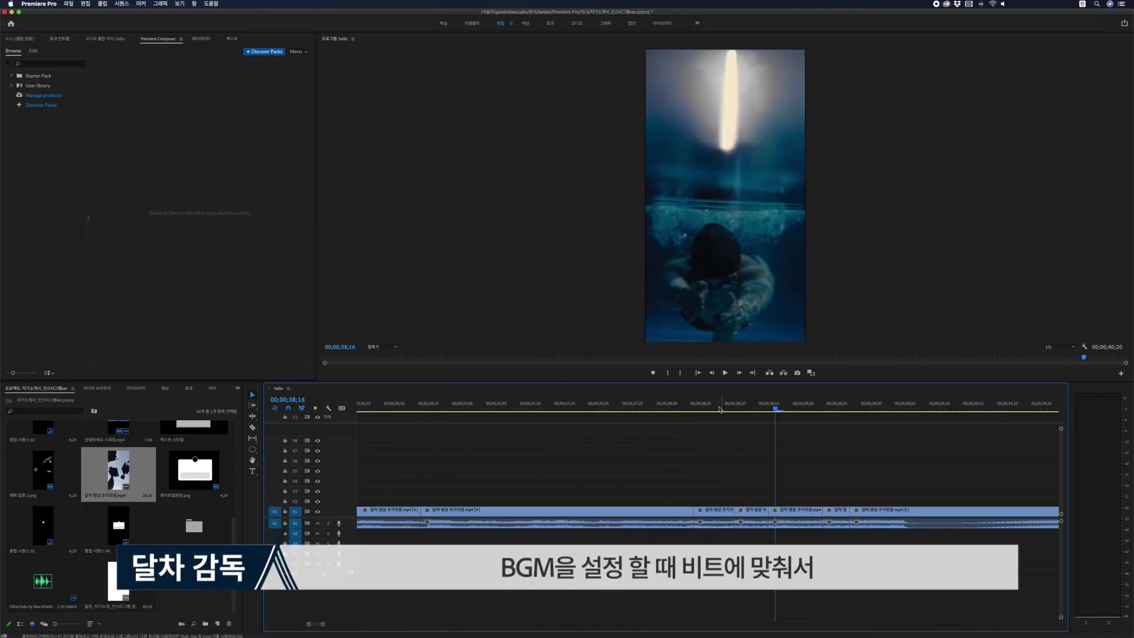
click(698, 407)
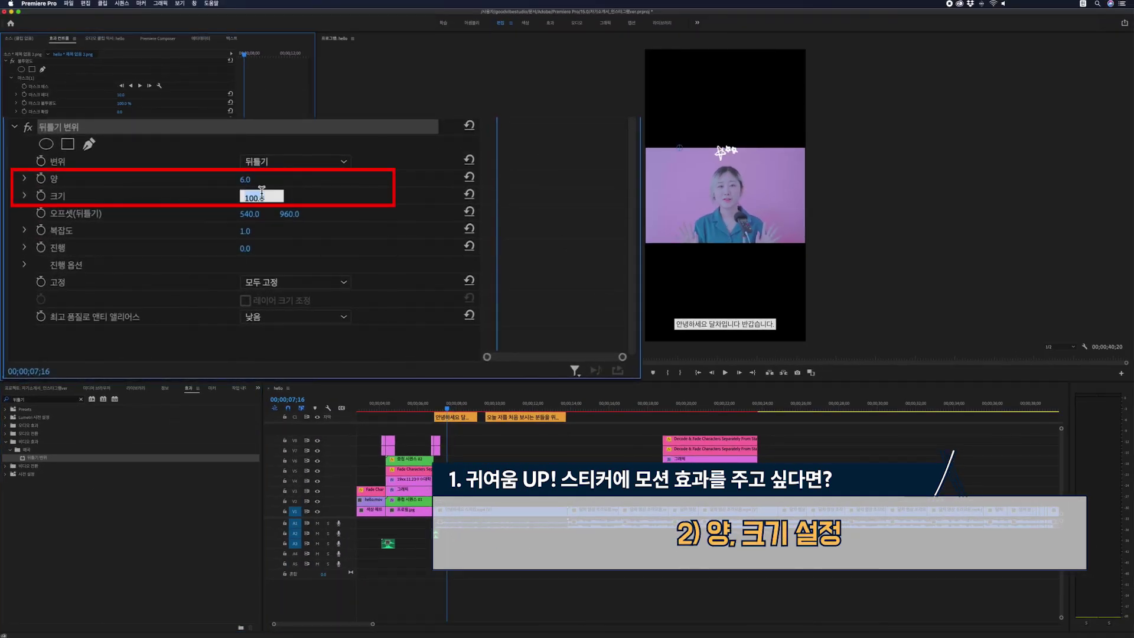
Add an 오프셋(뒤틀기) keyframe at the start of the star clip and open its X value at the clip's end
drag(246, 55, 238, 56)
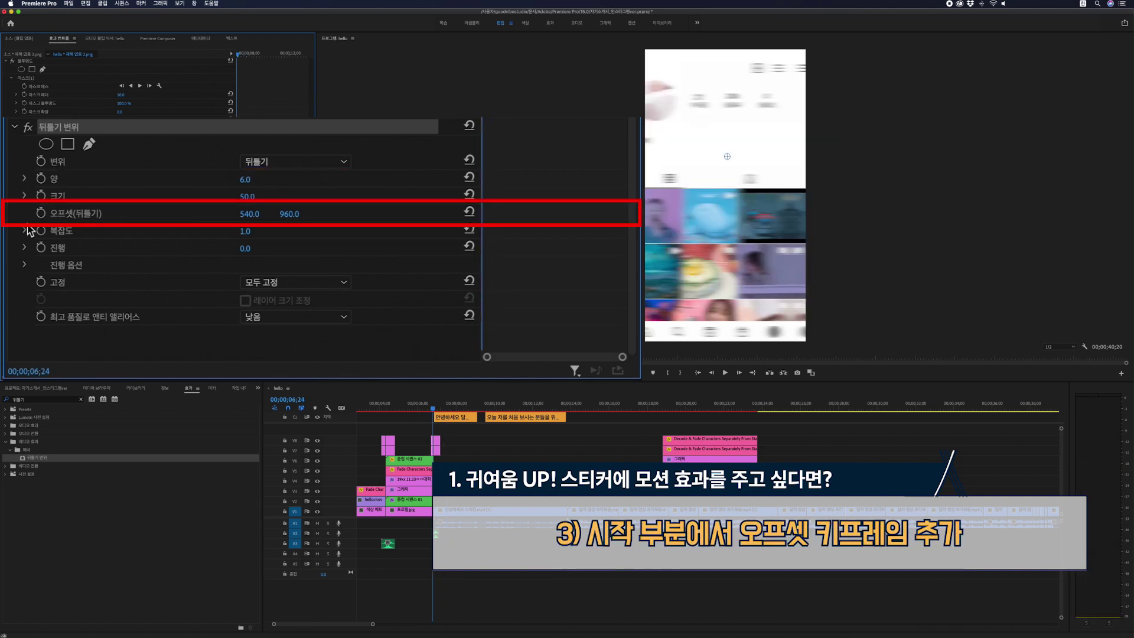
click(41, 214)
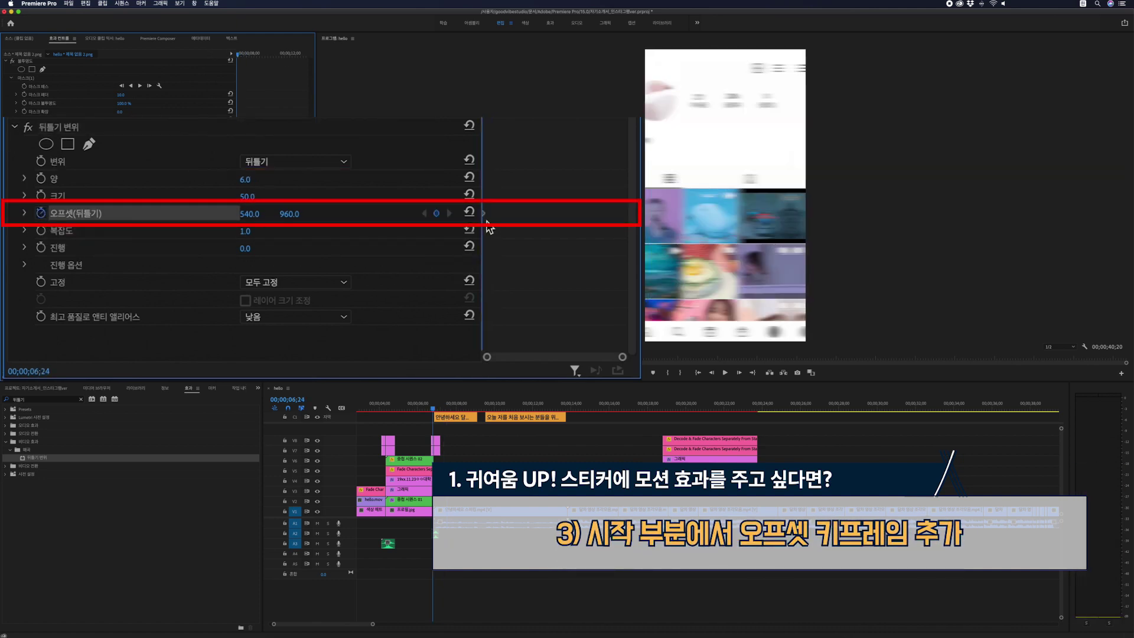
click(563, 405)
click(255, 214)
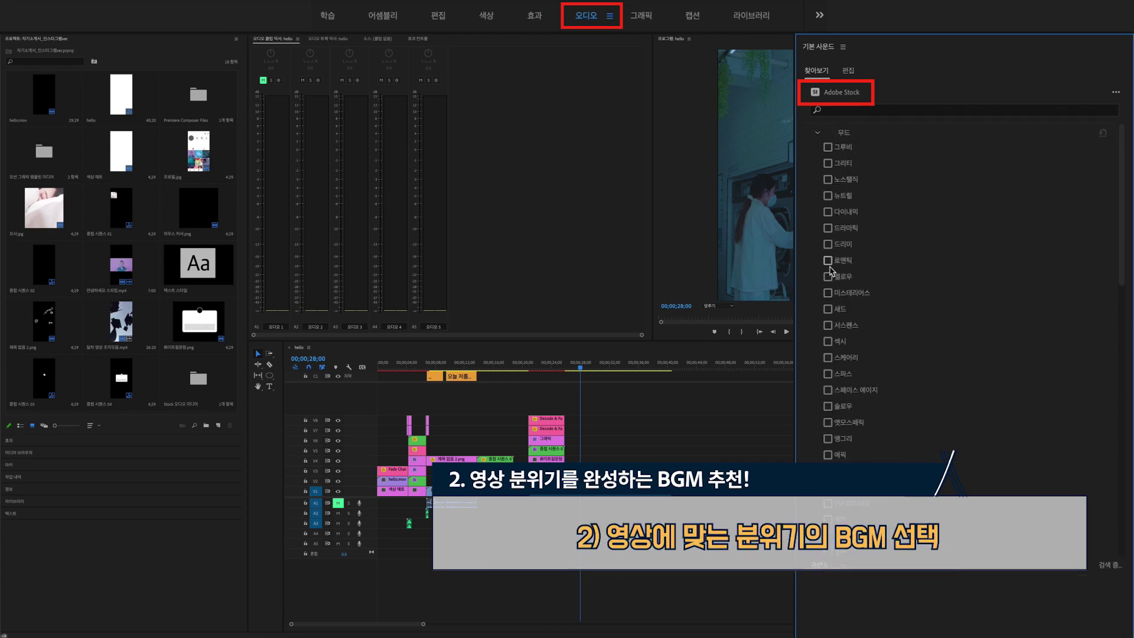
Filter the Adobe Stock music by the 로맨틱 mood and lower the maximum duration
click(828, 260)
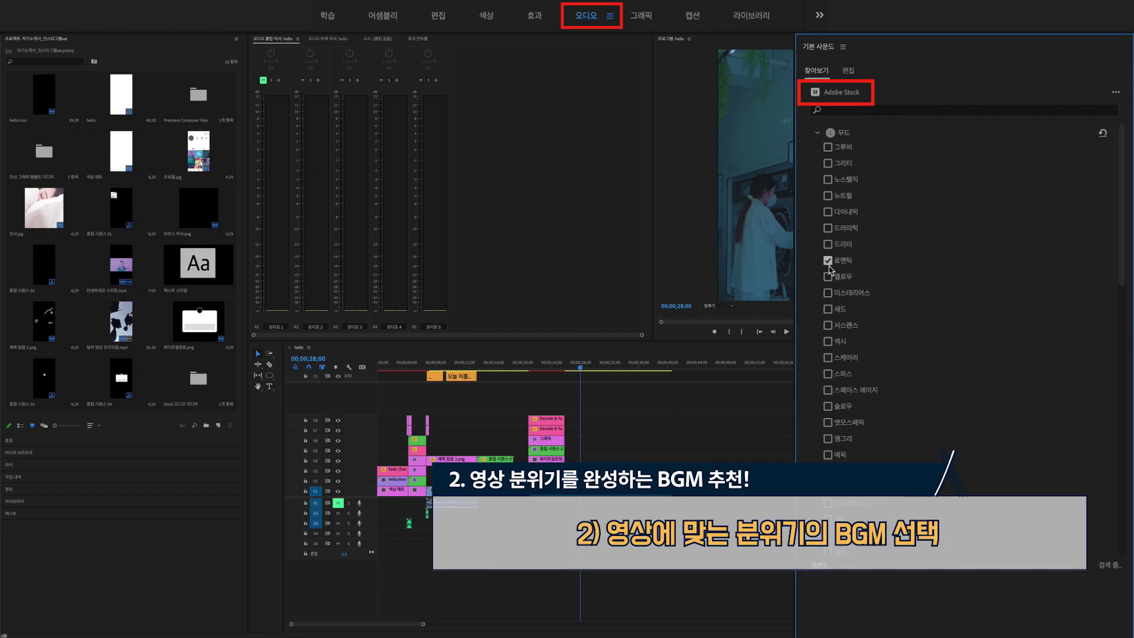
scroll(856, 272, down, 10)
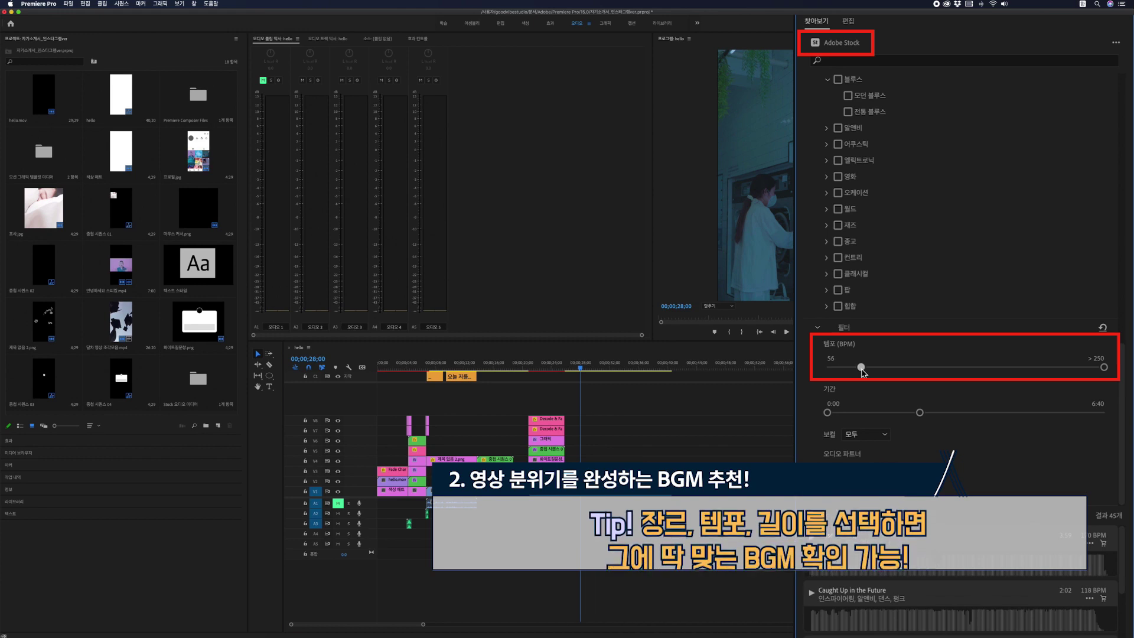
drag(1019, 413, 994, 412)
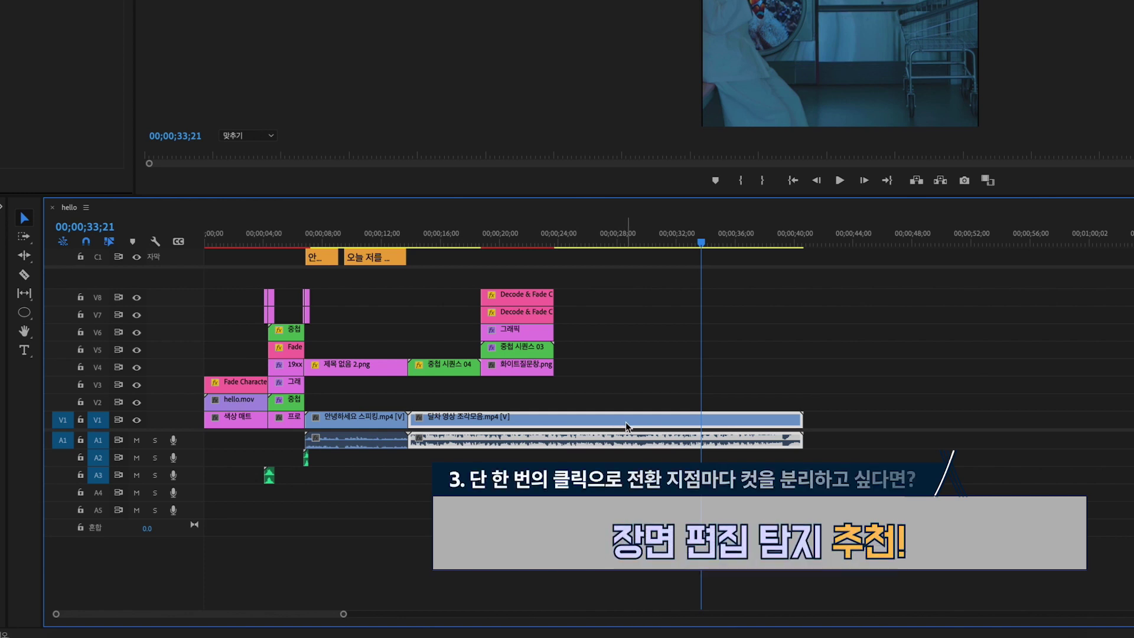
Split the 달차 영상 조각모음.mp4 clip at its detected scene changes with 장면 편집 탐지 and check the frame at 00;00;18;09
right_click(626, 422)
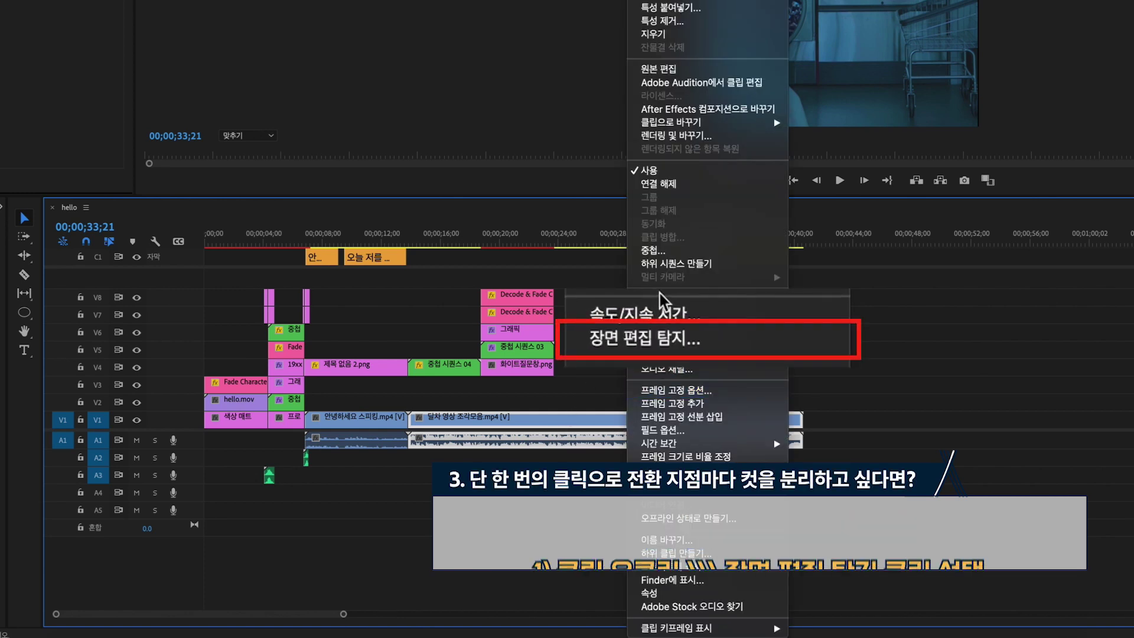
click(640, 346)
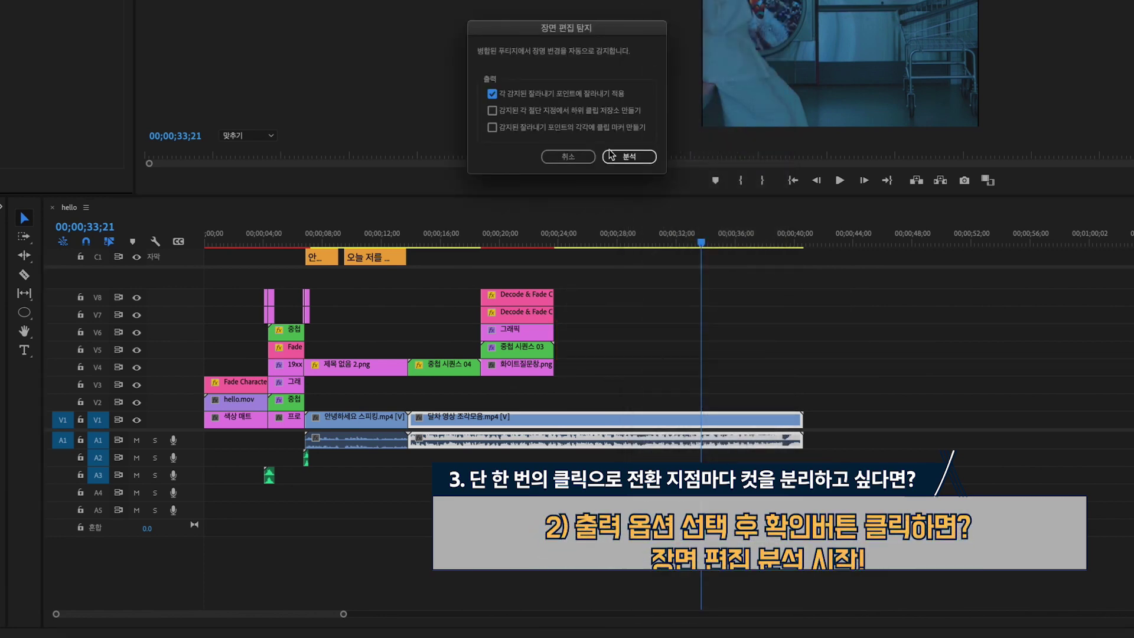
click(630, 157)
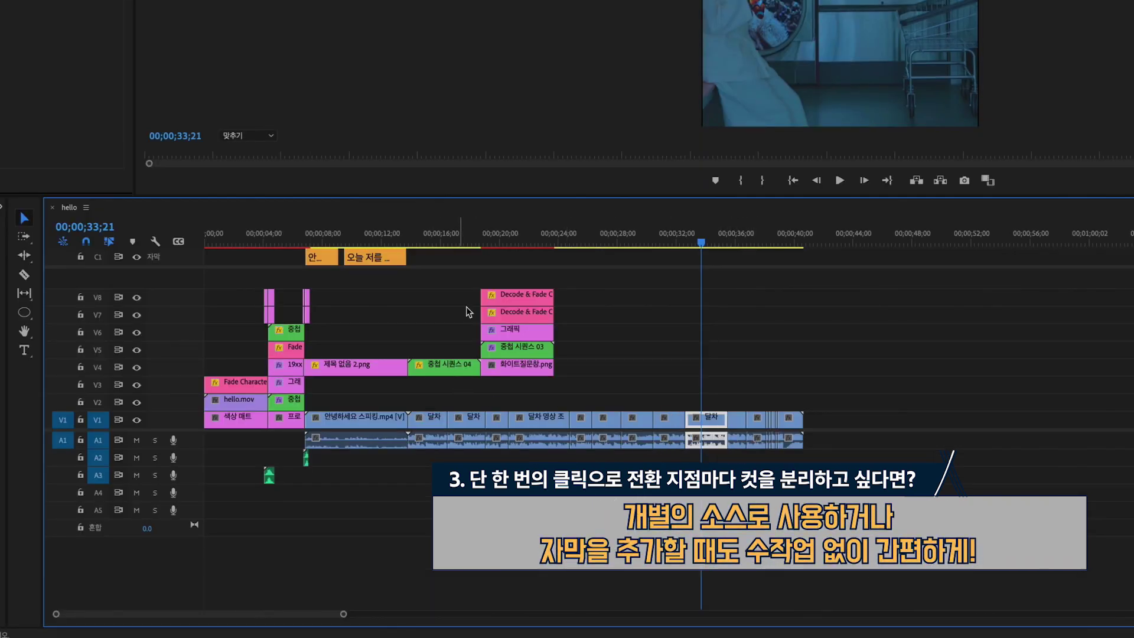
click(459, 235)
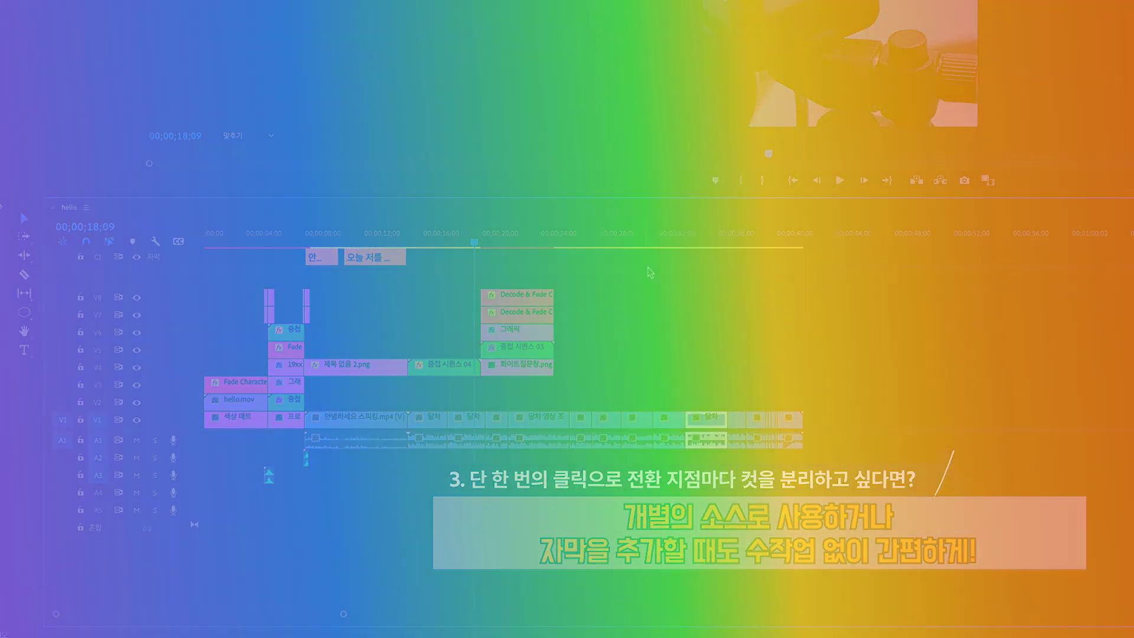